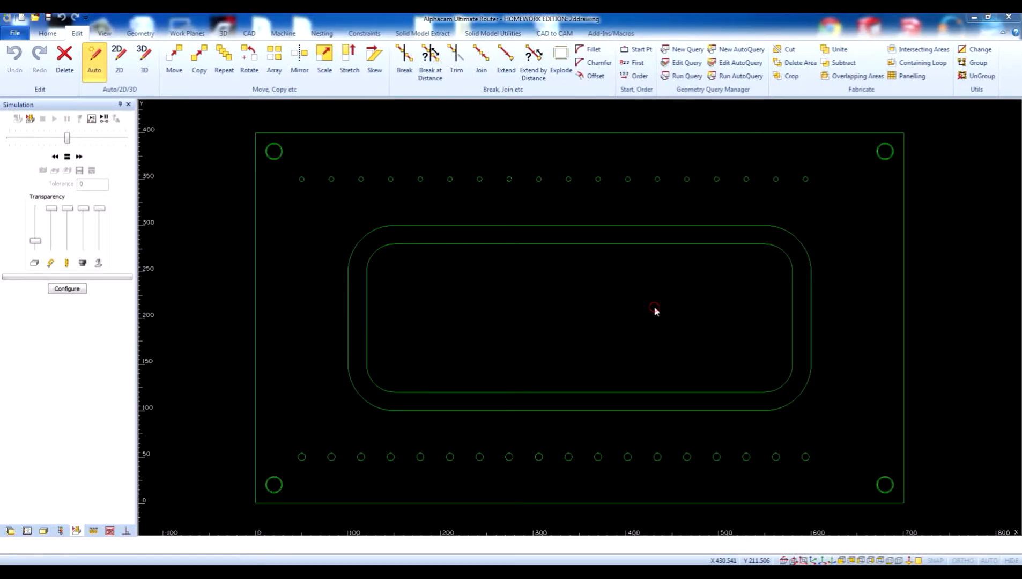
Step: Offset the panel's outer rectangle outward by 5 units as whole geometry
{"action": "scroll", "coordinate": [655, 311], "scroll_direction": "down", "scroll_amount": 2}
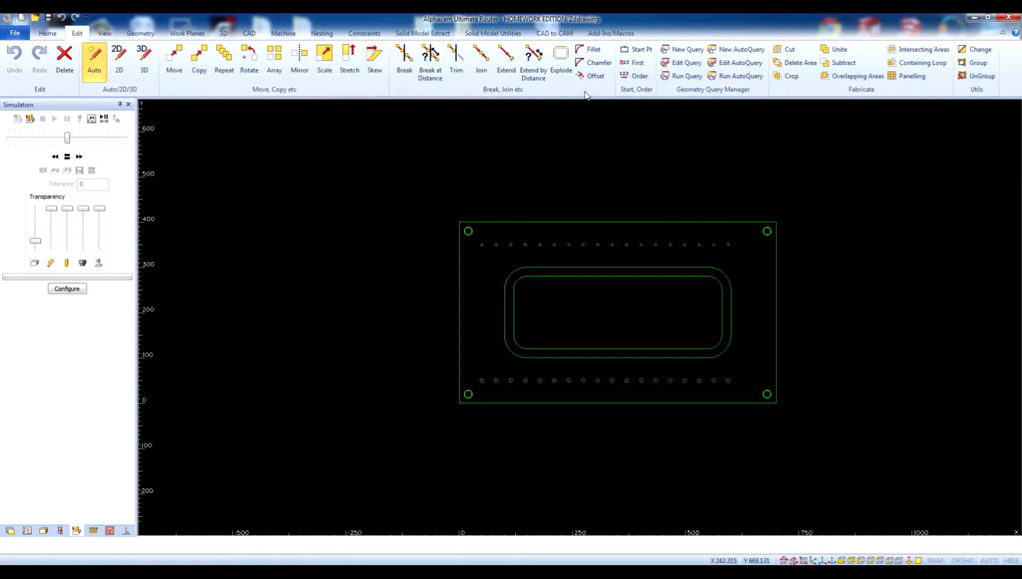
{"action": "left_click", "coordinate": [598, 76]}
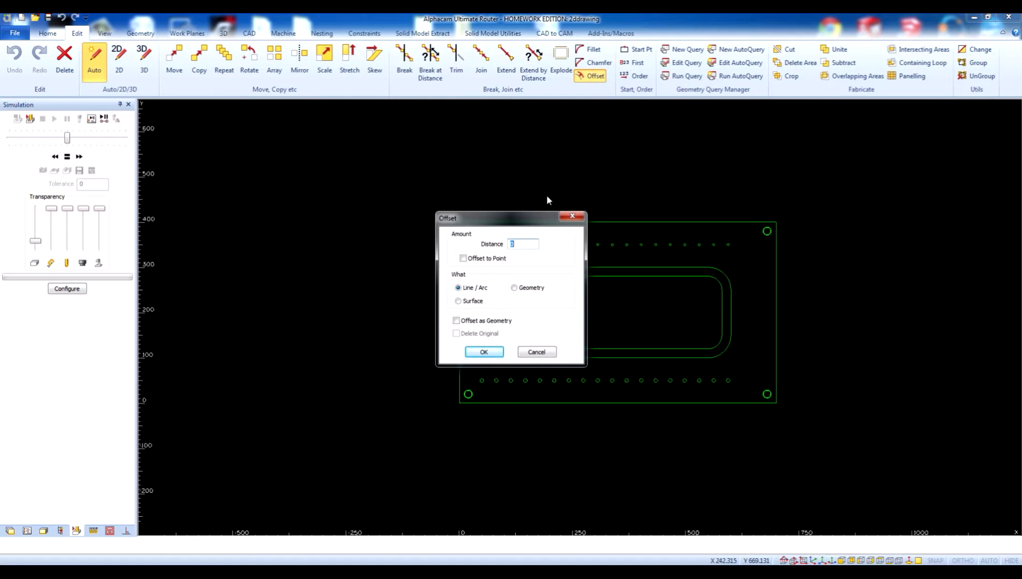
{"action": "type", "text": "5"}
{"action": "left_click", "coordinate": [514, 288]}
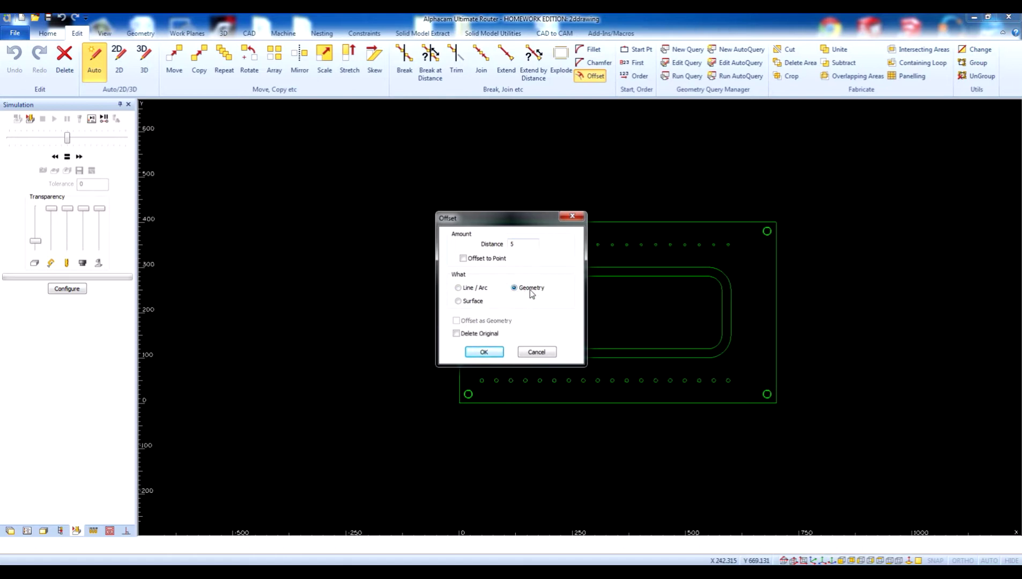
{"action": "left_click", "coordinate": [484, 352]}
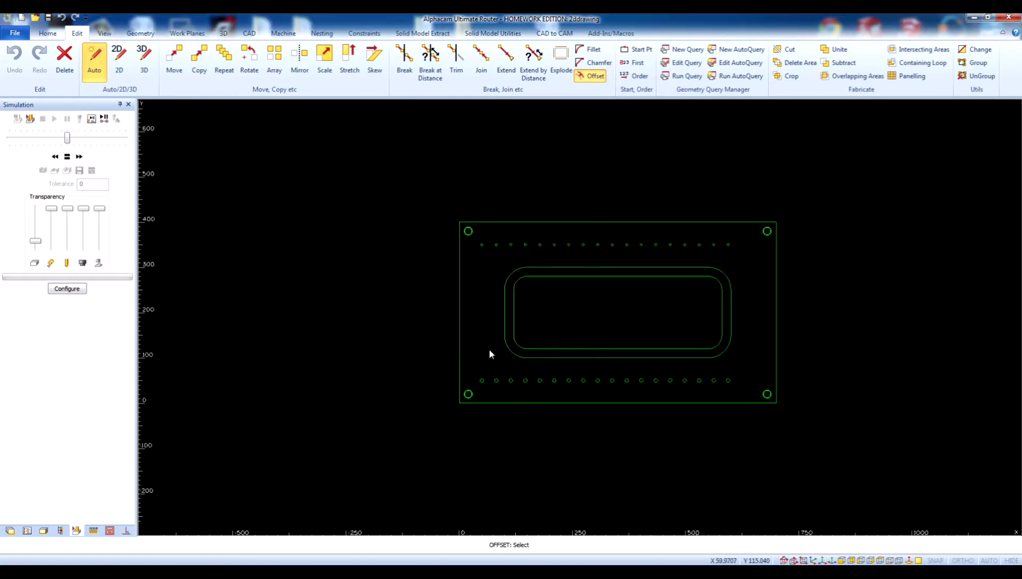
{"action": "left_click", "coordinate": [610, 222]}
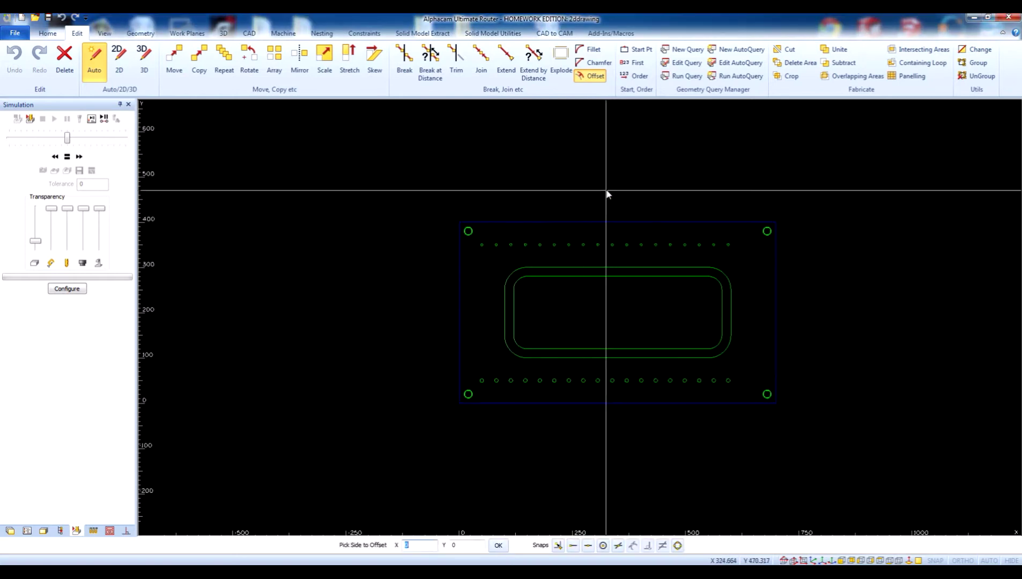
{"action": "left_click", "coordinate": [608, 195]}
Step: Switch the drawing to the isometric 3D view
{"action": "scroll", "coordinate": [501, 219], "scroll_direction": "up", "scroll_amount": 5}
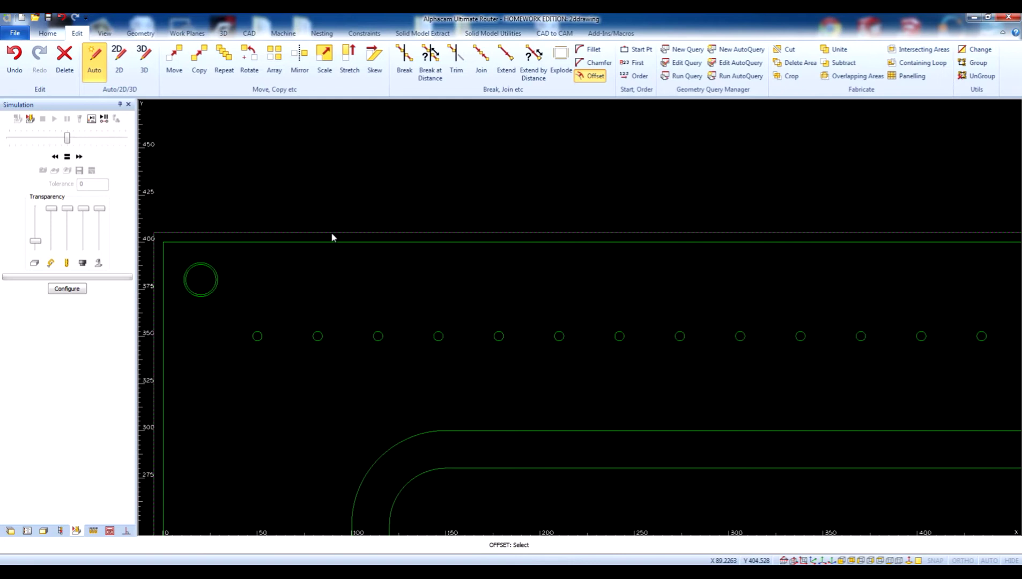
{"action": "scroll", "coordinate": [332, 237], "scroll_direction": "down", "scroll_amount": 3}
{"action": "scroll", "coordinate": [410, 194], "scroll_direction": "down", "scroll_amount": 2}
{"action": "left_click", "coordinate": [839, 561]}
{"action": "scroll", "coordinate": [171, 321], "scroll_direction": "up", "scroll_amount": 3}
Step: Select all geometry in the drawing for a move
{"action": "middle_click_drag", "start_coordinate": [181, 296], "coordinate": [290, 321]}
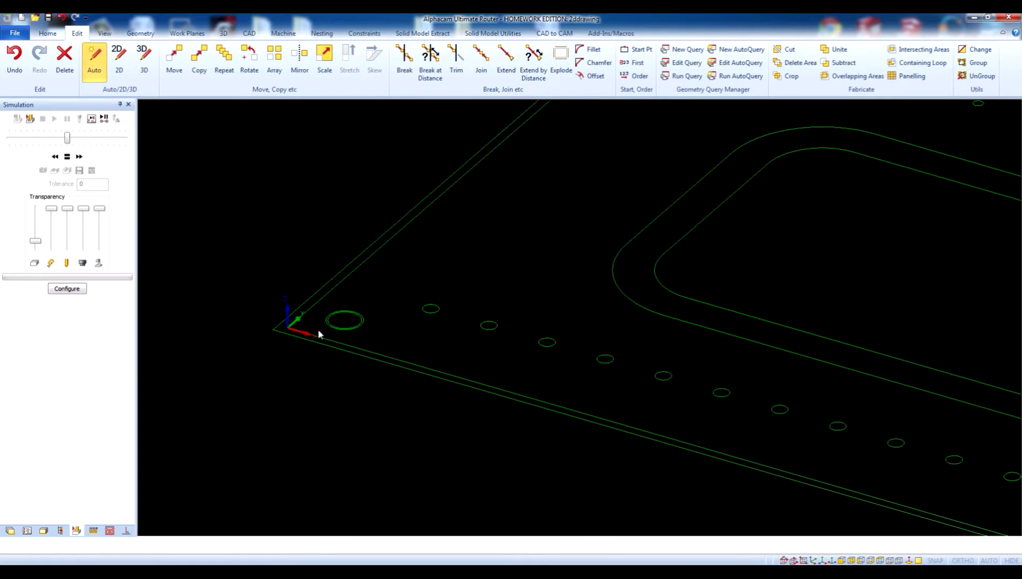
{"action": "scroll", "coordinate": [280, 330], "scroll_direction": "down", "scroll_amount": 2}
{"action": "scroll", "coordinate": [296, 327], "scroll_direction": "down", "scroll_amount": 2}
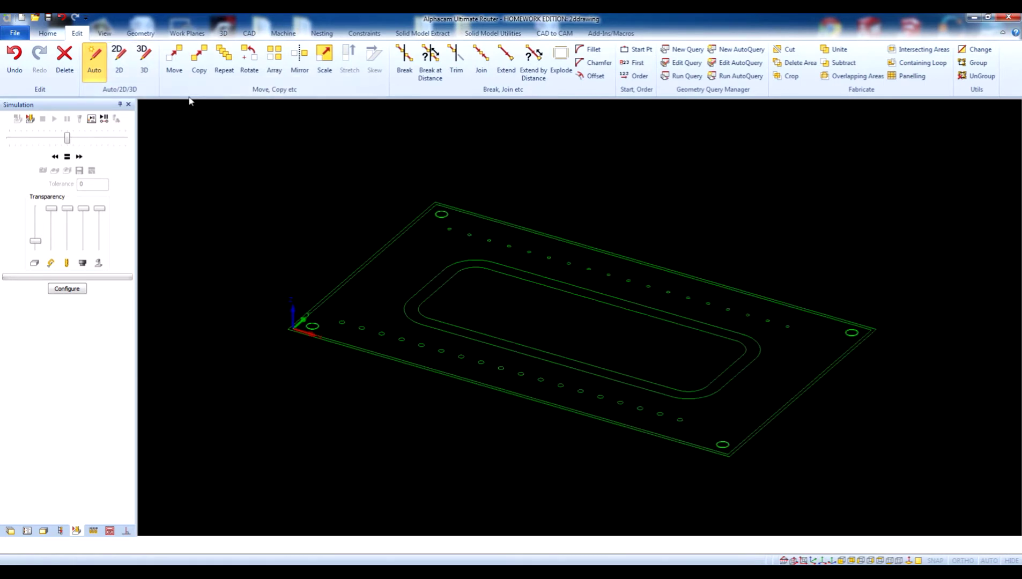
{"action": "left_click", "coordinate": [175, 64]}
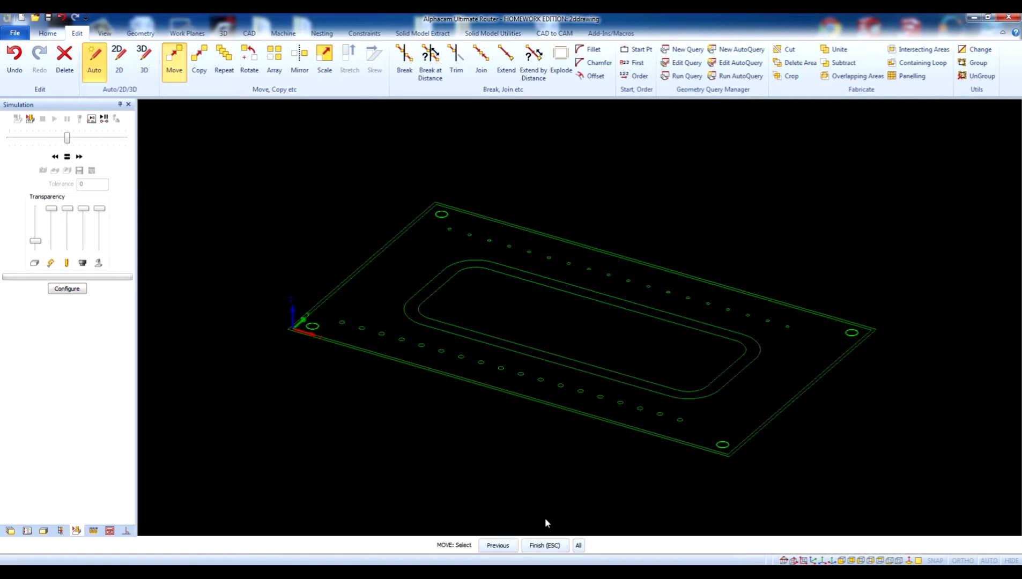
{"action": "left_click", "coordinate": [579, 545]}
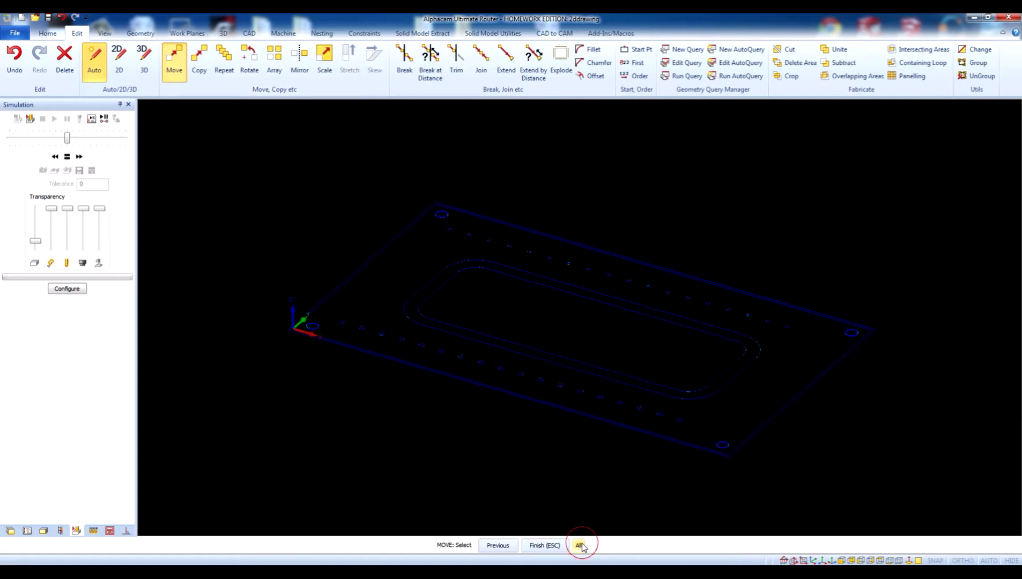
{"action": "left_click", "coordinate": [553, 544]}
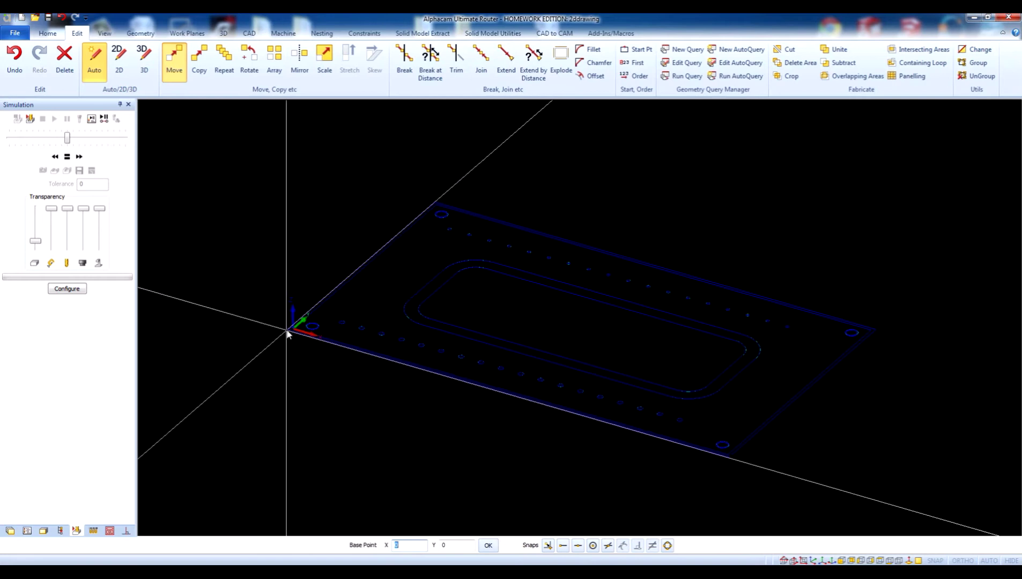
Step: Snap to the outer outline's corner and move it to 0,0
{"action": "left_click", "coordinate": [547, 545]}
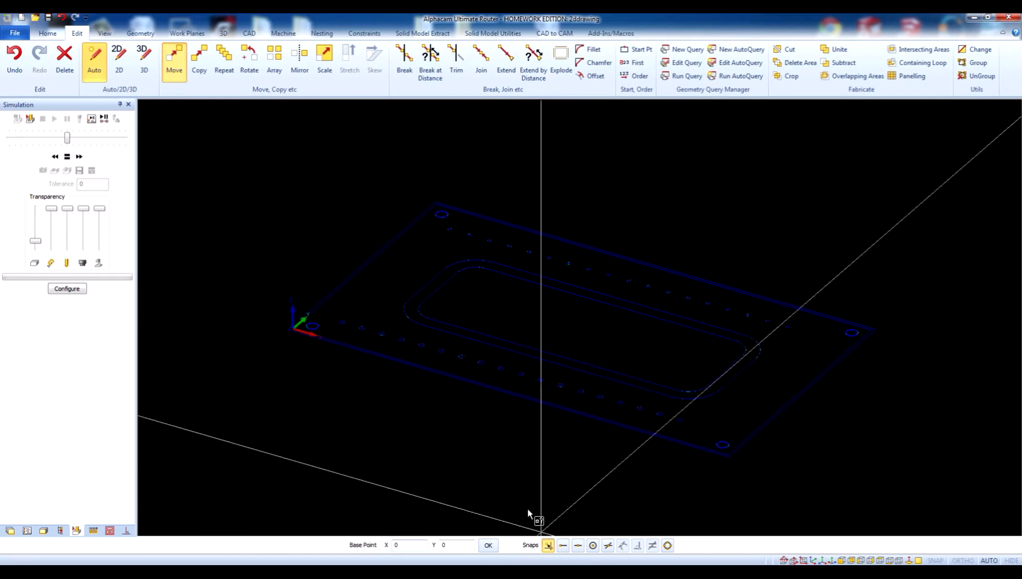
{"action": "left_click", "coordinate": [265, 328]}
{"action": "scroll", "coordinate": [284, 338], "scroll_direction": "up", "scroll_amount": 5}
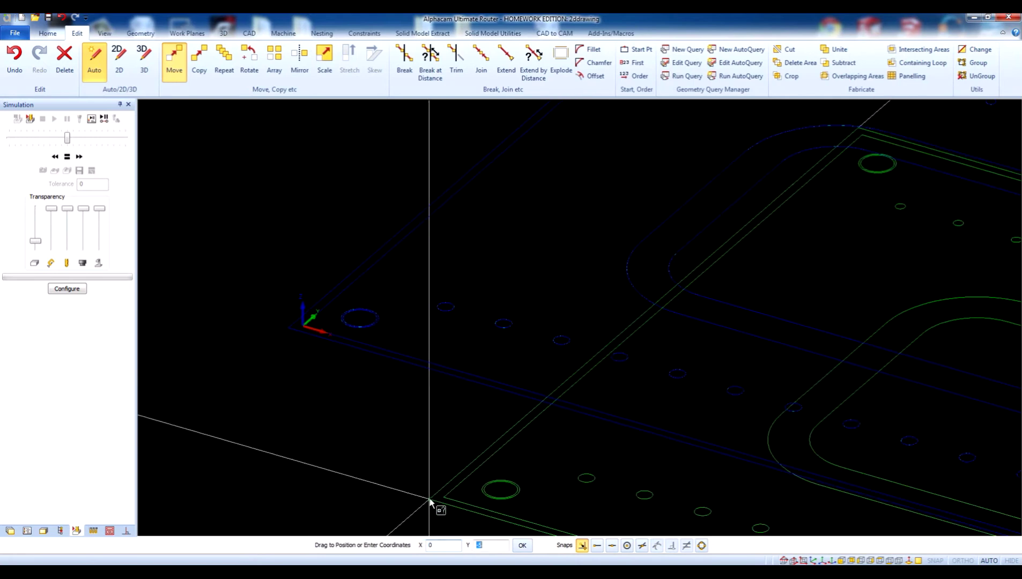
{"action": "key", "text": "Return"}
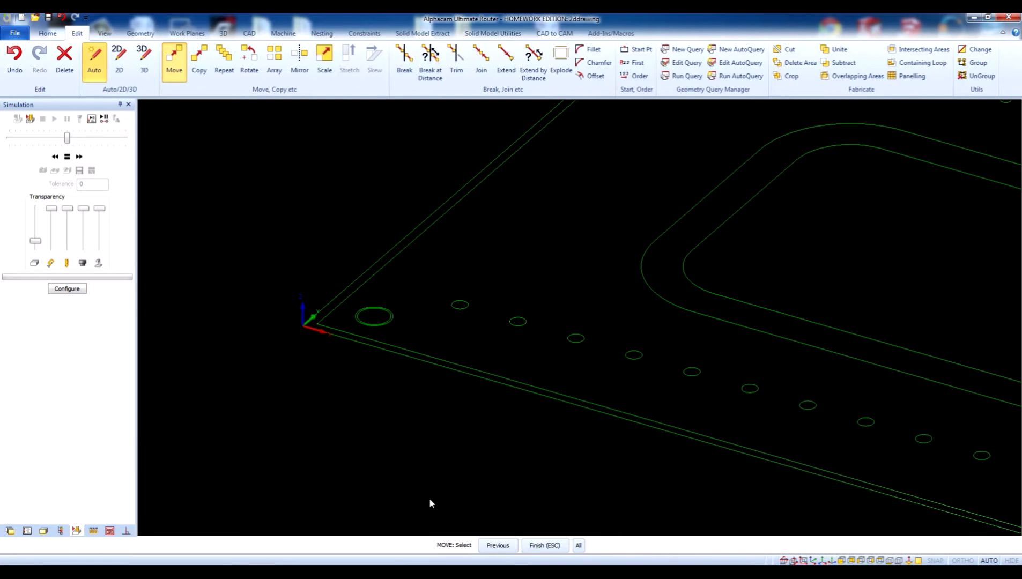
{"action": "key", "text": "Escape"}
{"action": "scroll", "coordinate": [310, 322], "scroll_direction": "up", "scroll_amount": 3}
{"action": "scroll", "coordinate": [308, 322], "scroll_direction": "down", "scroll_amount": 3}
{"action": "scroll", "coordinate": [314, 330], "scroll_direction": "down", "scroll_amount": 1}
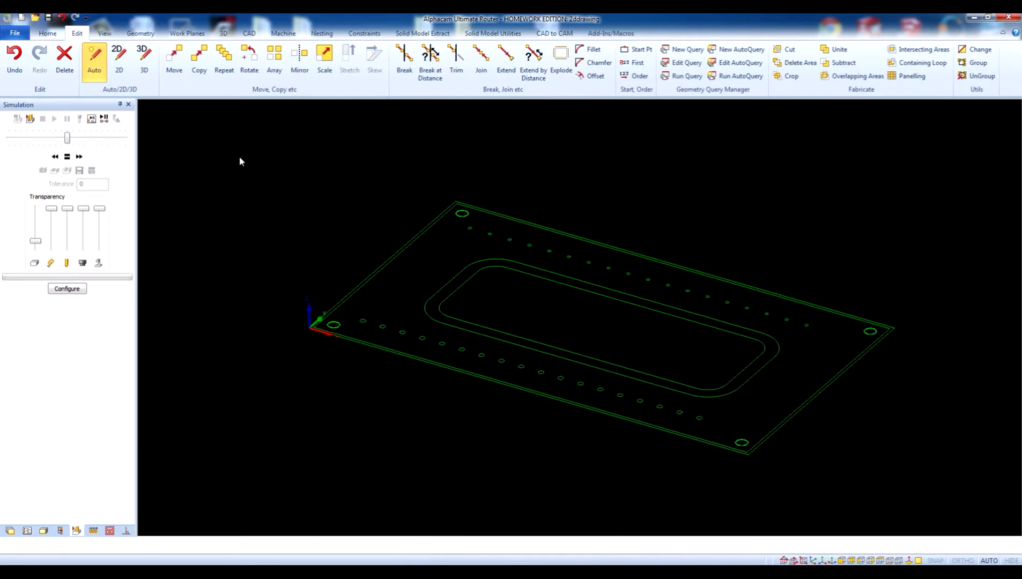
Step: Define material on the outer outline from Z 0 to -15, then return to XY view
{"action": "left_click", "coordinate": [223, 33]}
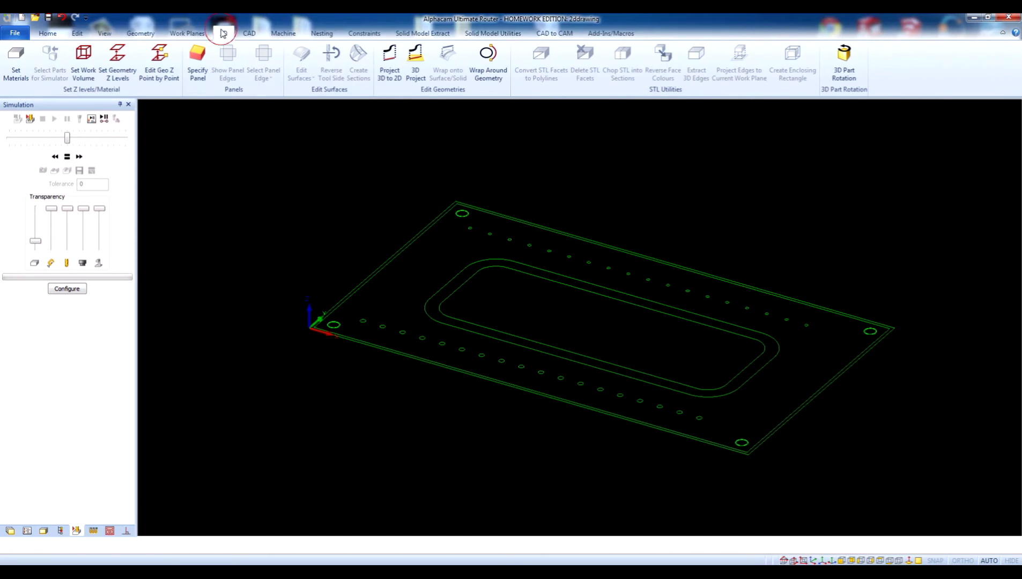
{"action": "left_click", "coordinate": [15, 74]}
{"action": "scroll", "coordinate": [363, 262], "scroll_direction": "up", "scroll_amount": 3}
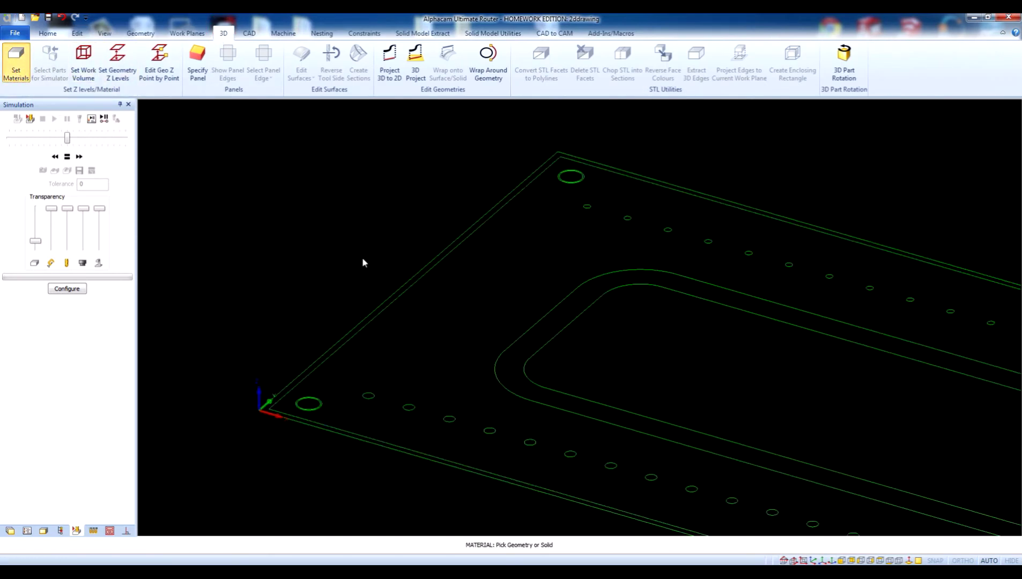
{"action": "left_click", "coordinate": [369, 317]}
{"action": "double_click", "coordinate": [542, 268]}
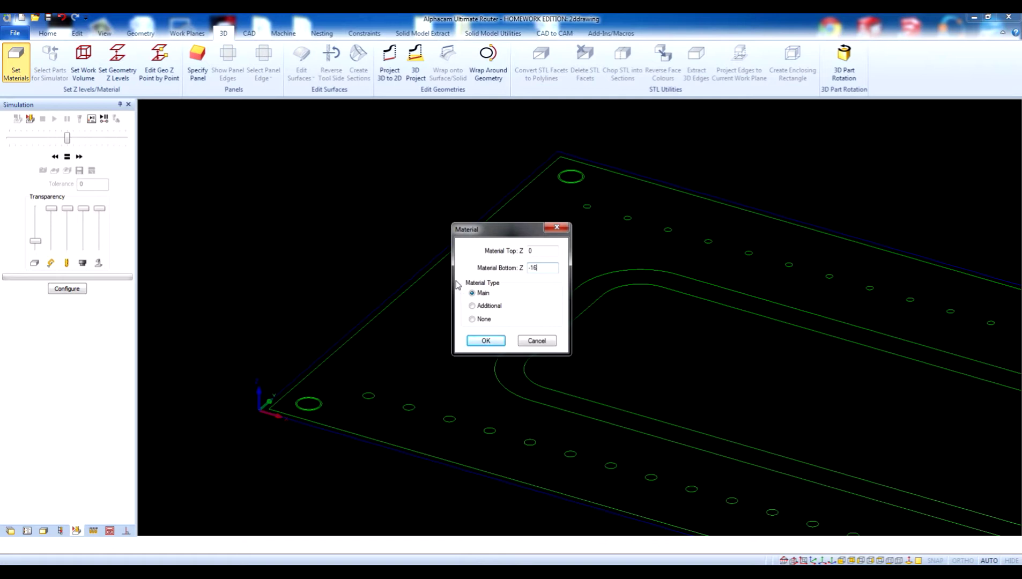
{"action": "left_click", "coordinate": [486, 341]}
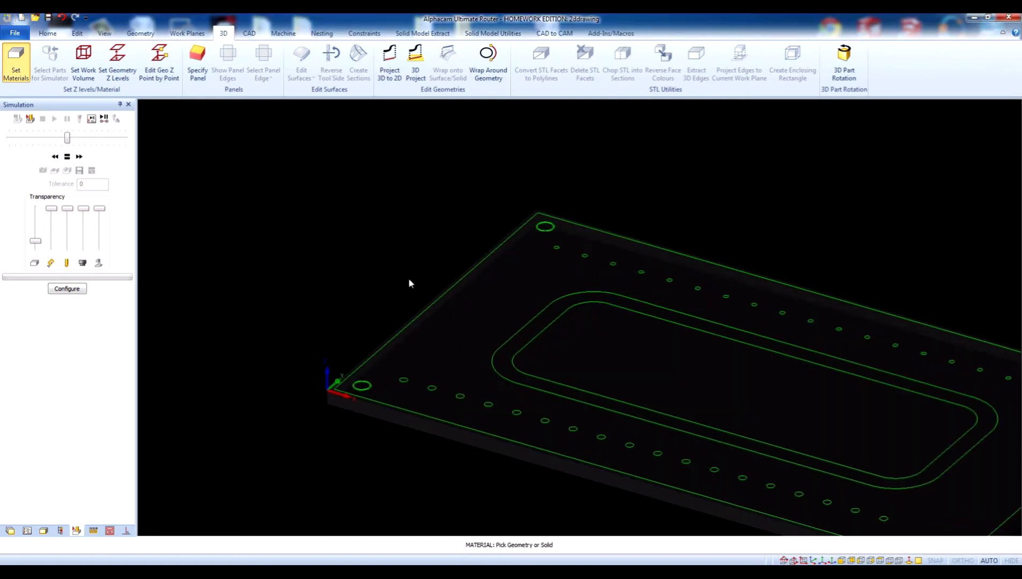
{"action": "key", "text": "Escape"}
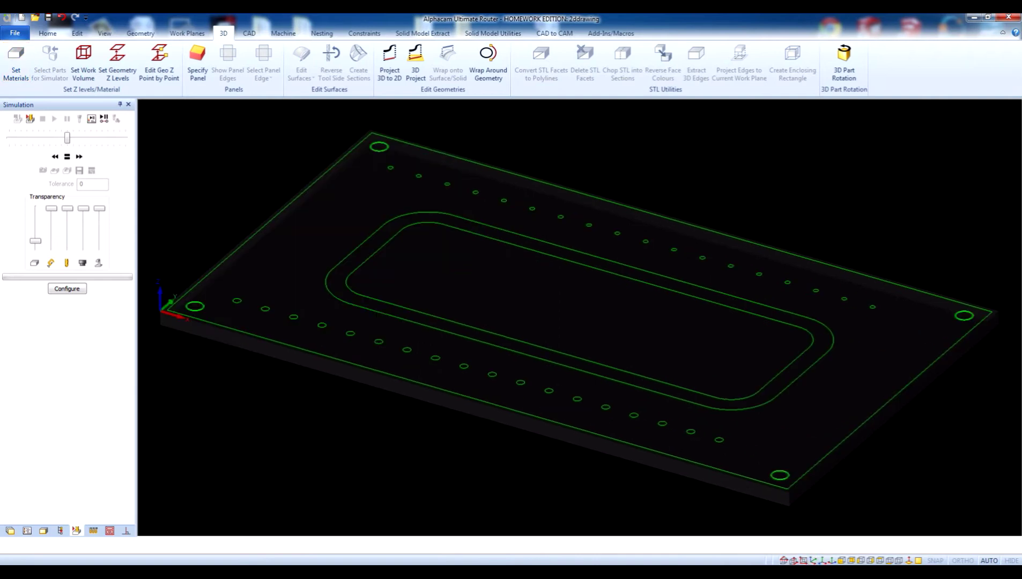
{"action": "left_click", "coordinate": [783, 560]}
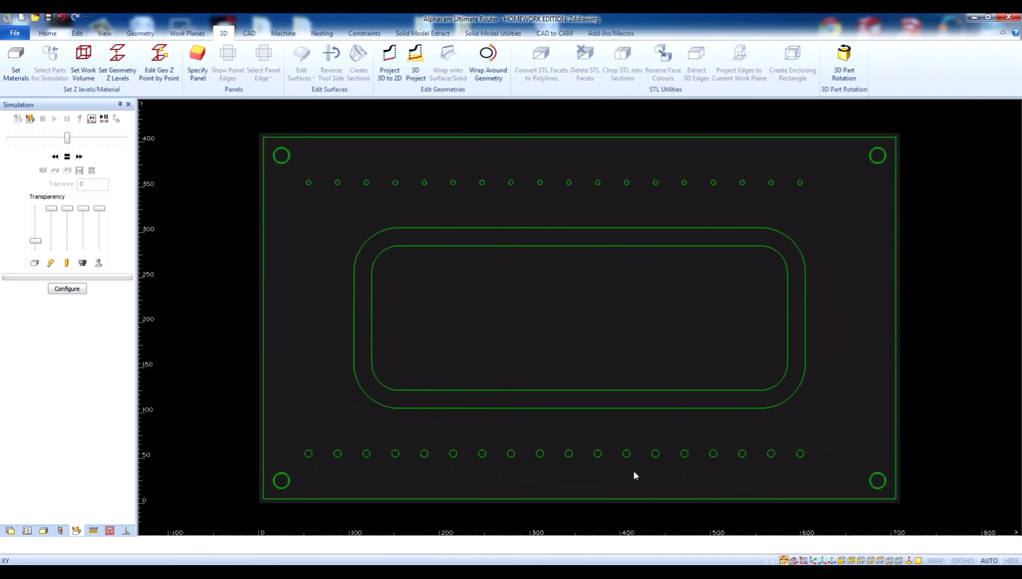
Step: Enable Ghost Tools in Display Options and pan the drawing
{"action": "left_click", "coordinate": [105, 33]}
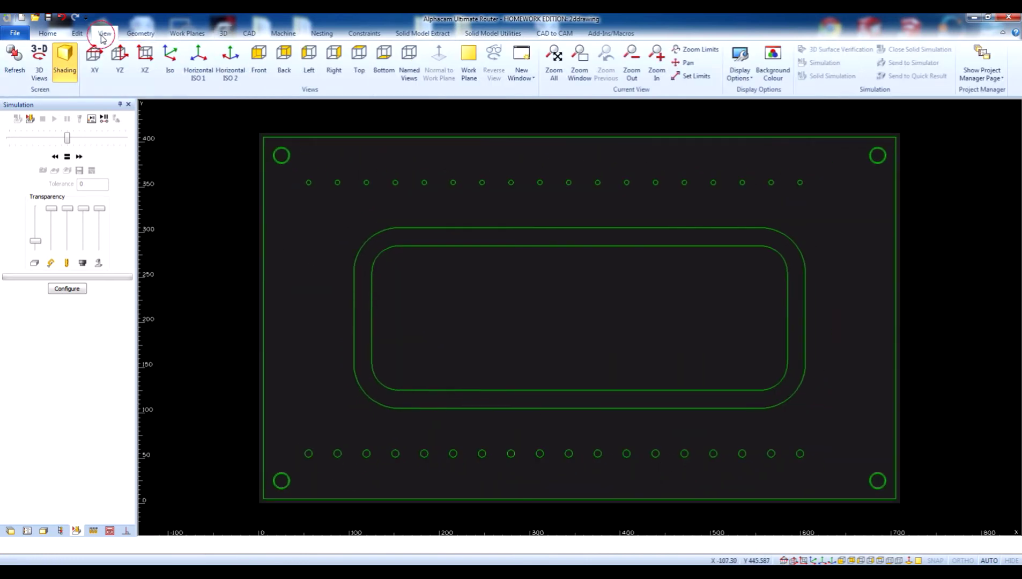
{"action": "left_click", "coordinate": [739, 65]}
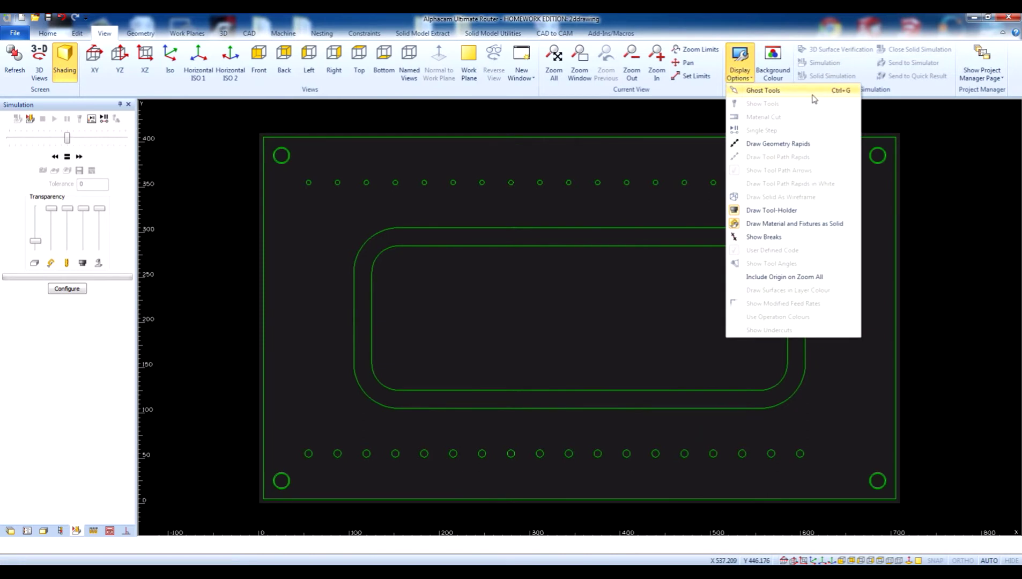
{"action": "left_click", "coordinate": [791, 91]}
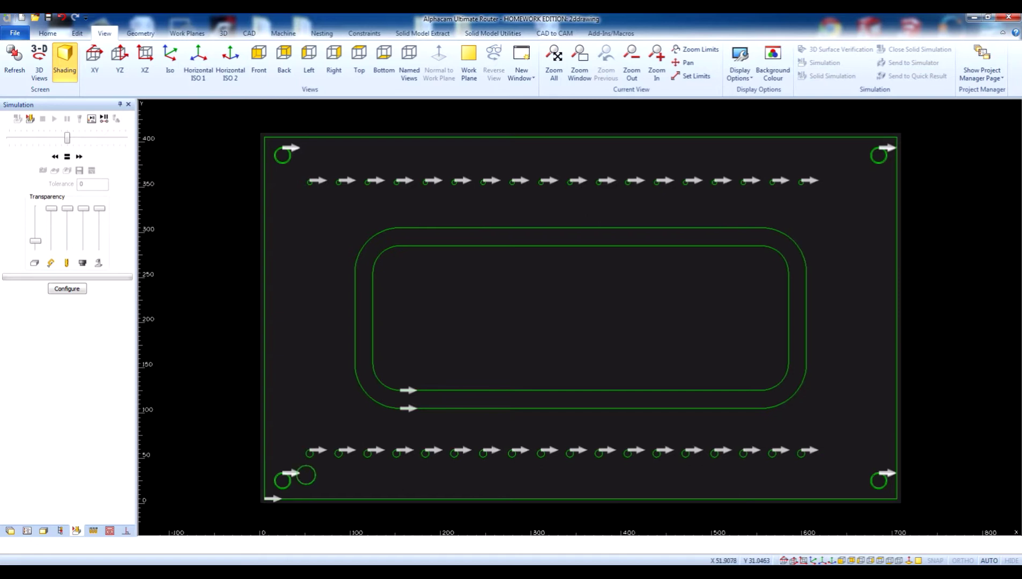
{"action": "middle_click_drag", "start_coordinate": [271, 504], "coordinate": [305, 490]}
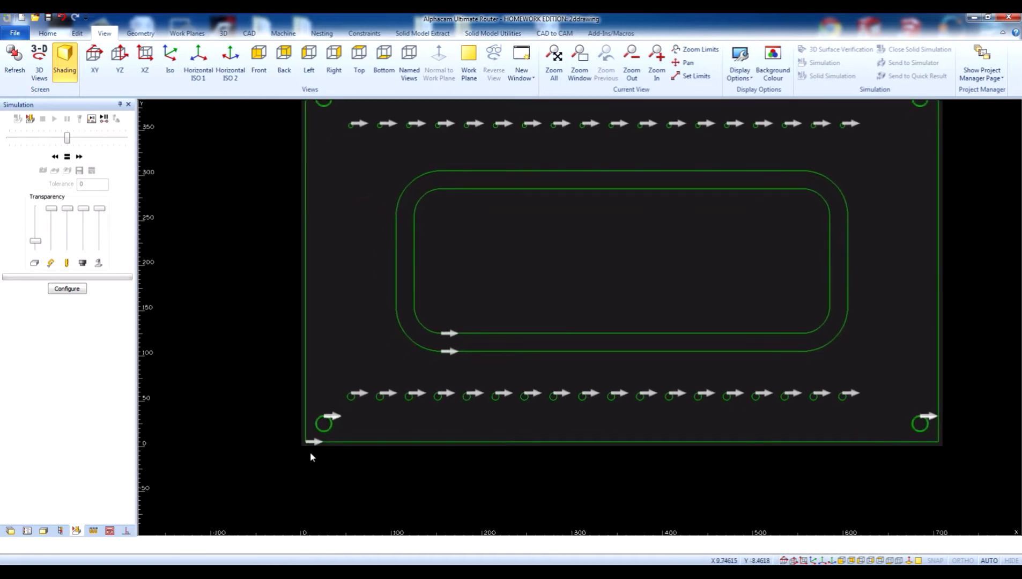
{"action": "left_click", "coordinate": [281, 35]}
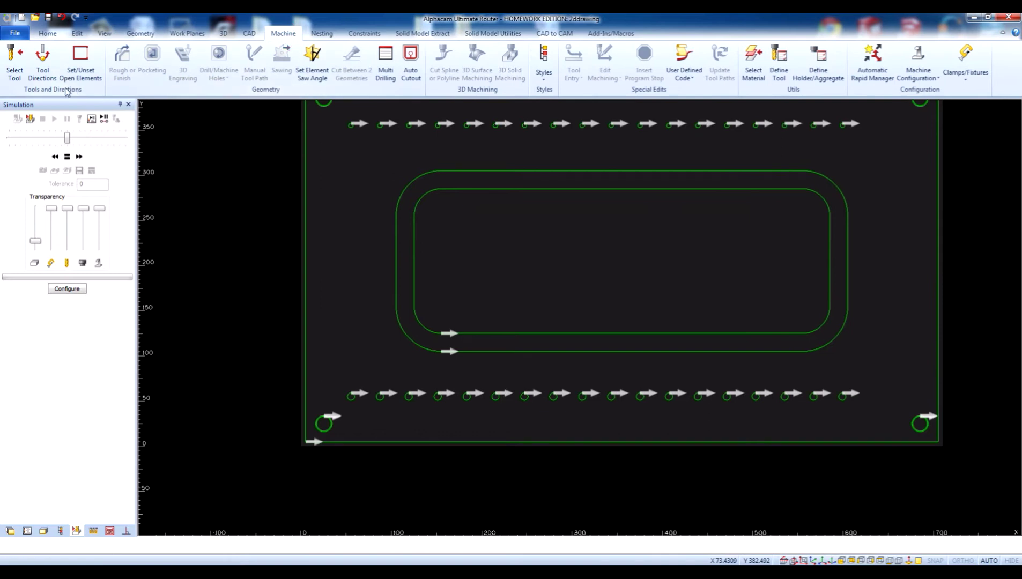
Step: Set the outer rectangle's tool direction to Outside and pan the whole part into view
{"action": "left_click", "coordinate": [43, 75]}
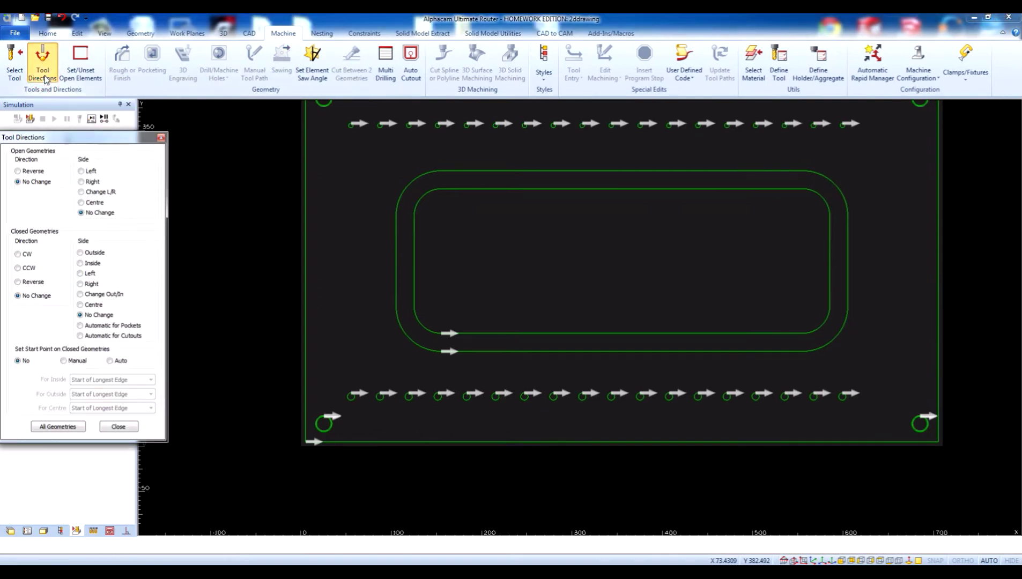
{"action": "left_click", "coordinate": [80, 253]}
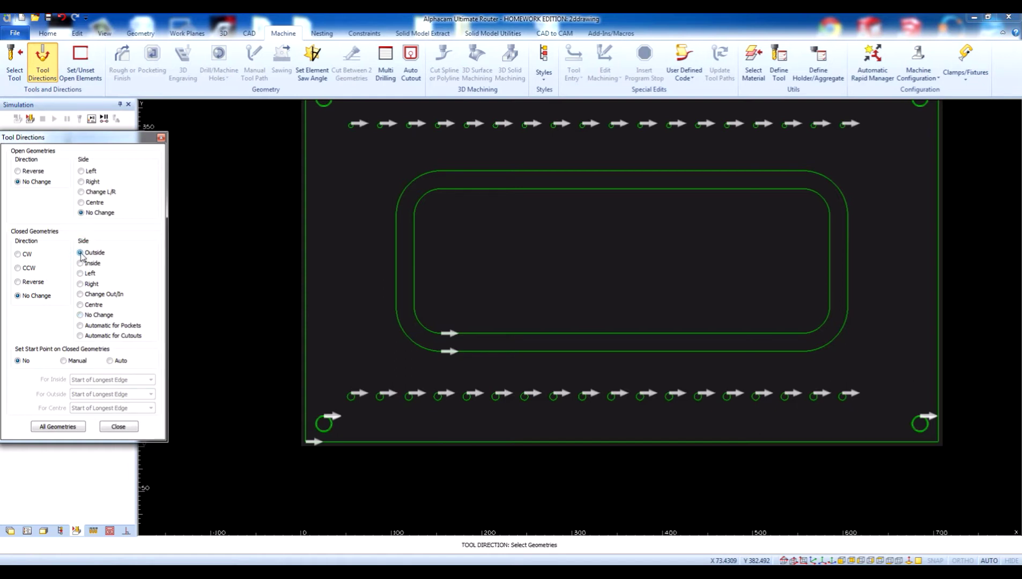
{"action": "left_click", "coordinate": [331, 443]}
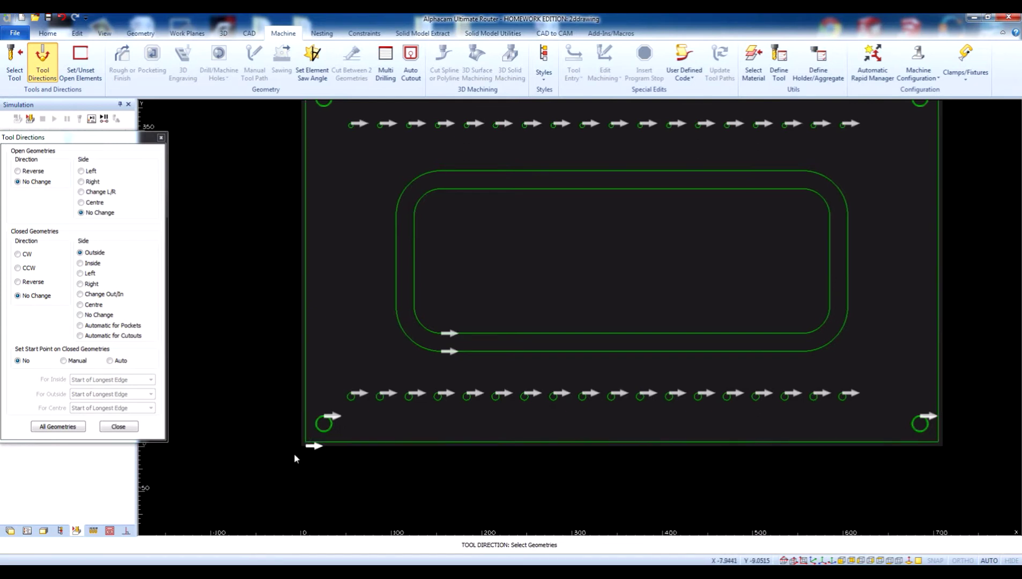
{"action": "left_click", "coordinate": [118, 427]}
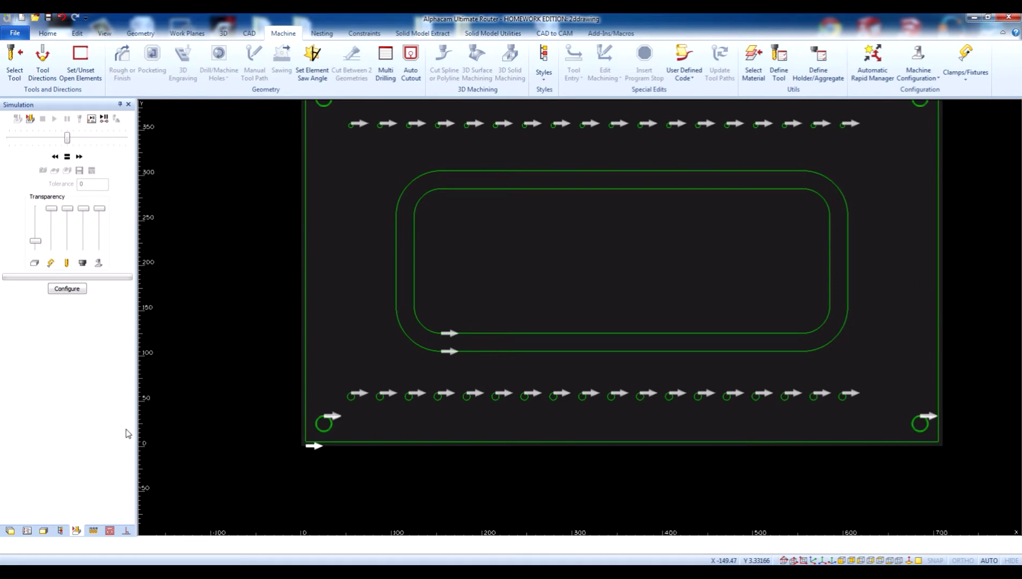
{"action": "middle_click_drag", "start_coordinate": [216, 381], "coordinate": [231, 396]}
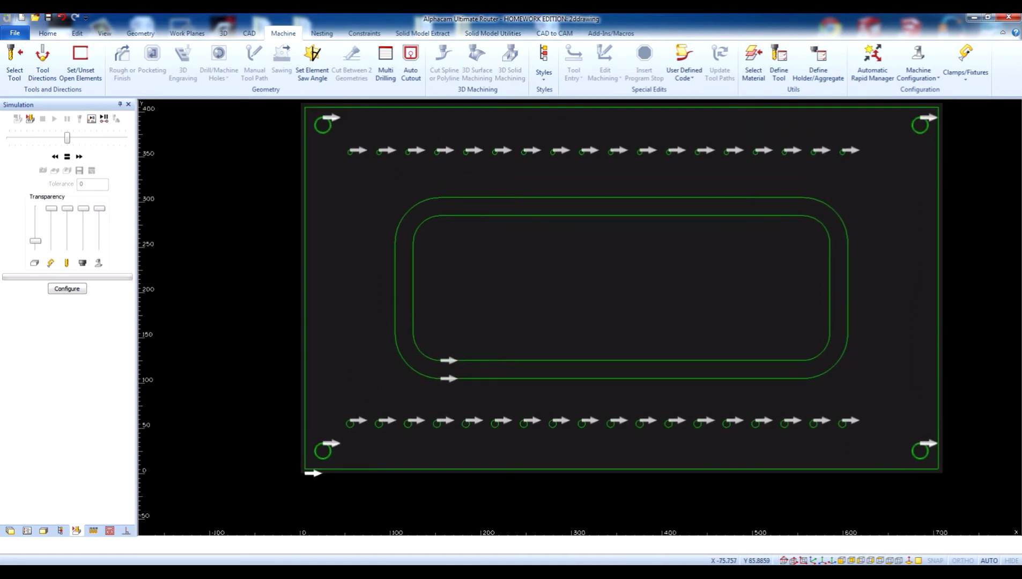
{"action": "middle_click_drag", "start_coordinate": [233, 361], "coordinate": [233, 368]}
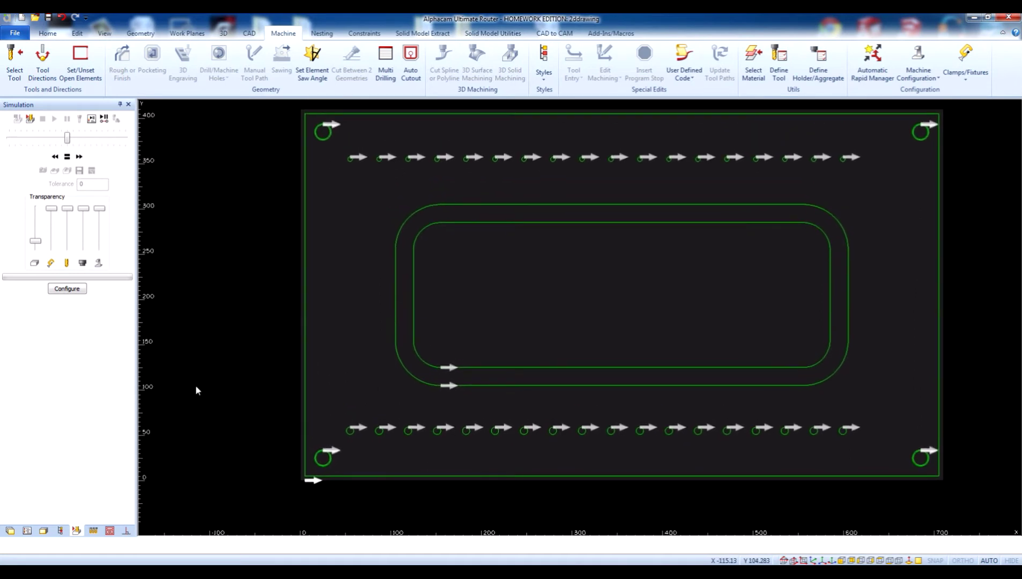
Step: Pick the Flat - 20mm cutter from the tool library and accept it
{"action": "left_click", "coordinate": [13, 75]}
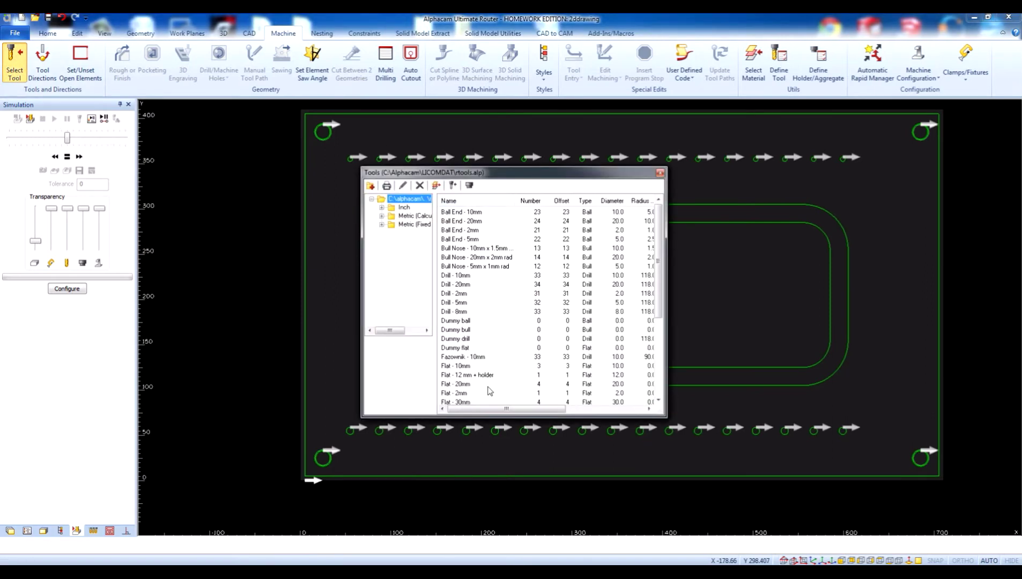
{"action": "left_click", "coordinate": [453, 385]}
{"action": "double_click", "coordinate": [452, 384]}
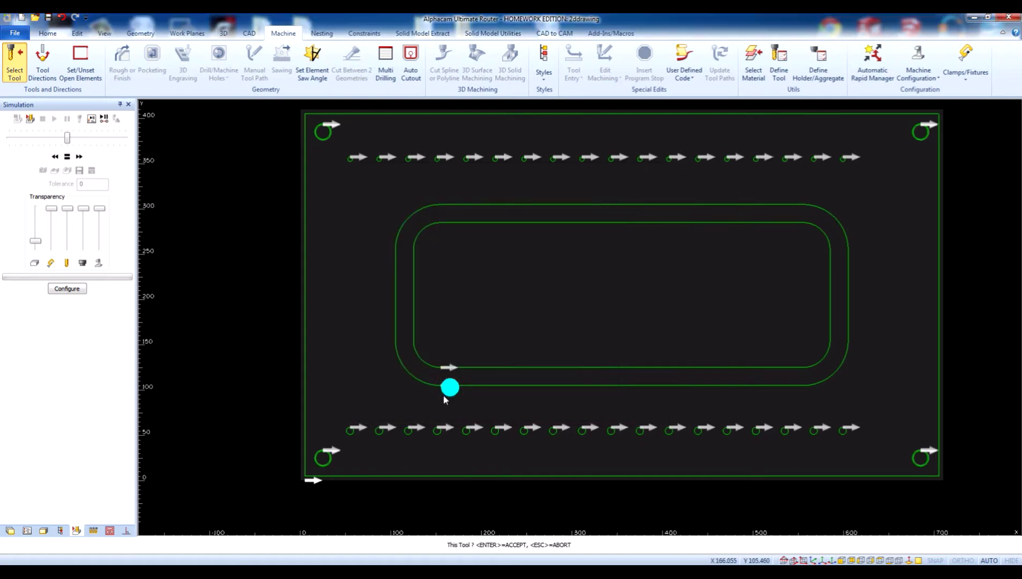
{"action": "left_click", "coordinate": [332, 487]}
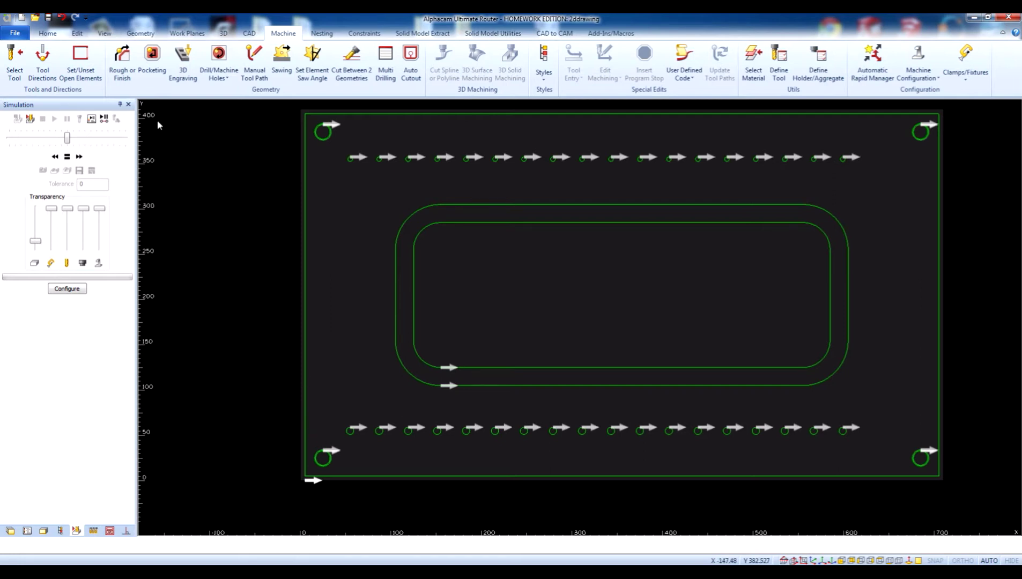
Step: Start a Selected rough/finish pass with Machine Comp (G41/42)
{"action": "left_click", "coordinate": [123, 79]}
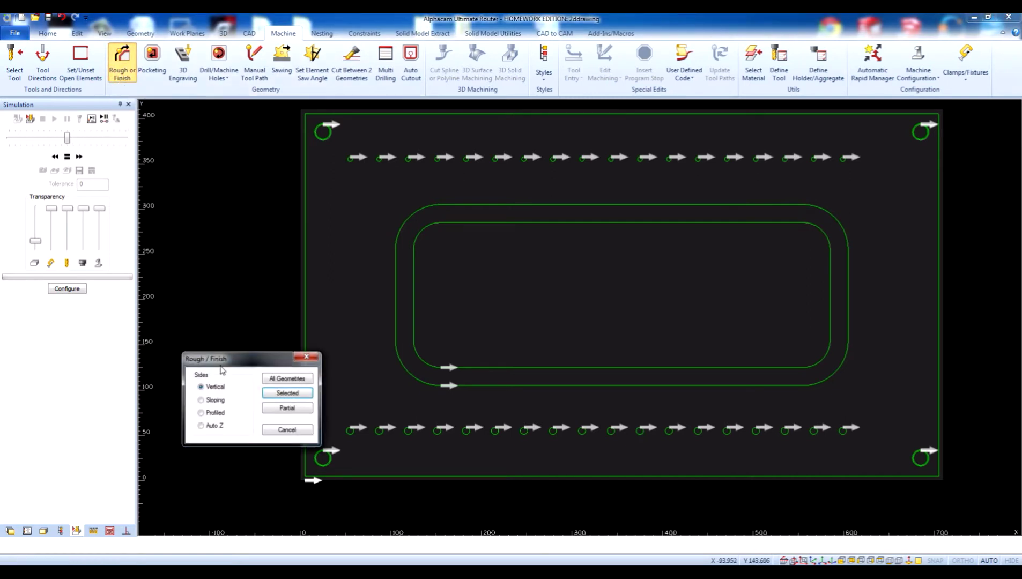
{"action": "left_click", "coordinate": [285, 395]}
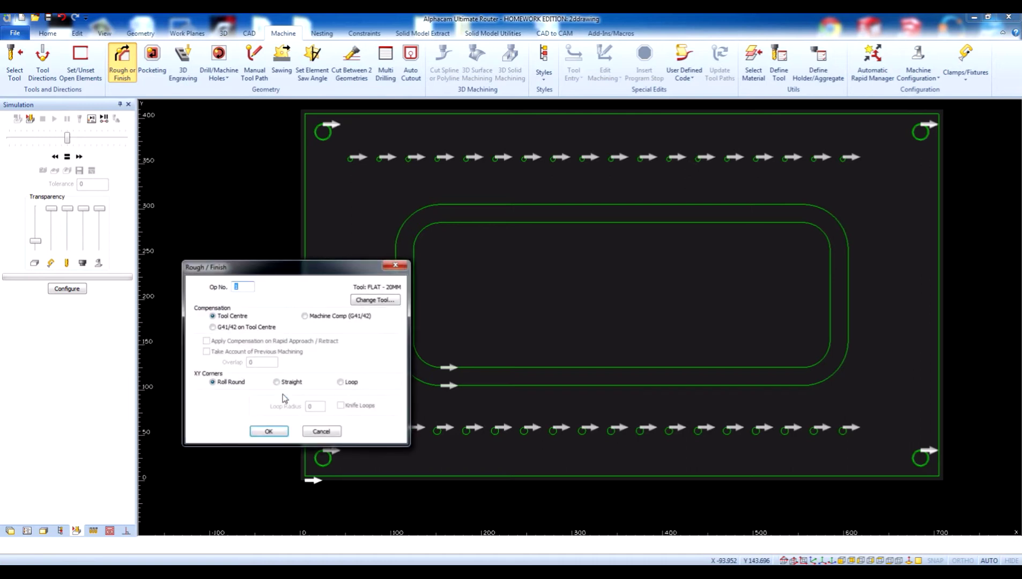
{"action": "left_click", "coordinate": [306, 318]}
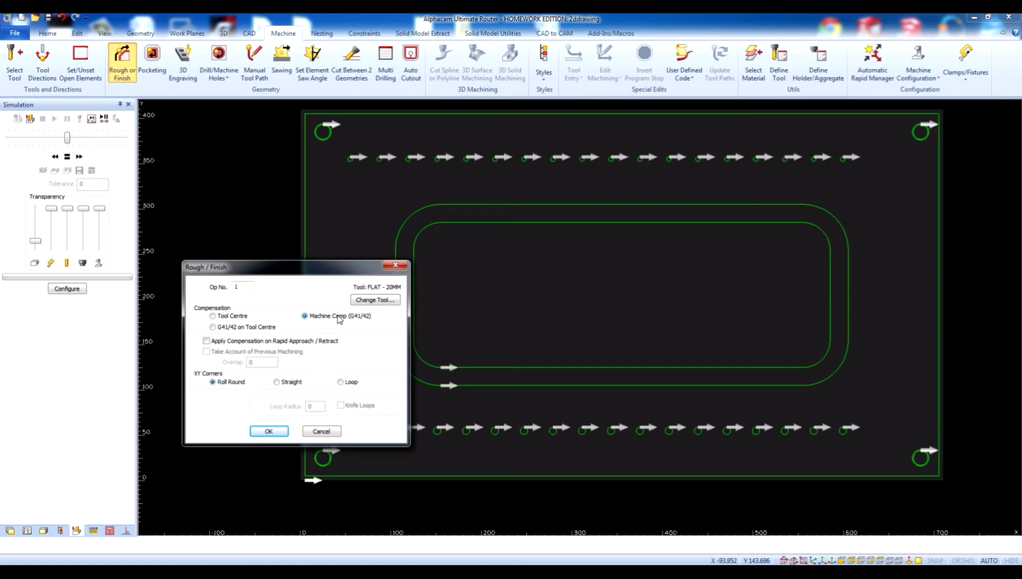
{"action": "left_click", "coordinate": [273, 432]}
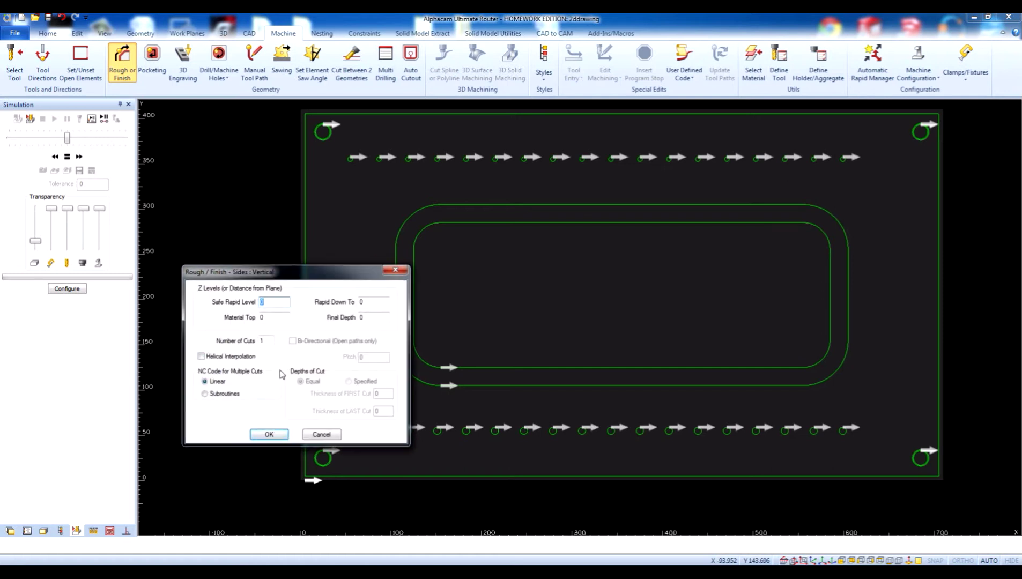
Step: Set safe level 25, rapid down 5, final depth -16 in 4 cuts, with auto lead-in/out on
{"action": "type", "text": "2"}
{"action": "key", "text": "Tab"}
{"action": "key", "text": "Tab"}
{"action": "key", "text": "Tab"}
{"action": "double_click", "coordinate": [267, 340]}
{"action": "type", "text": "4"}
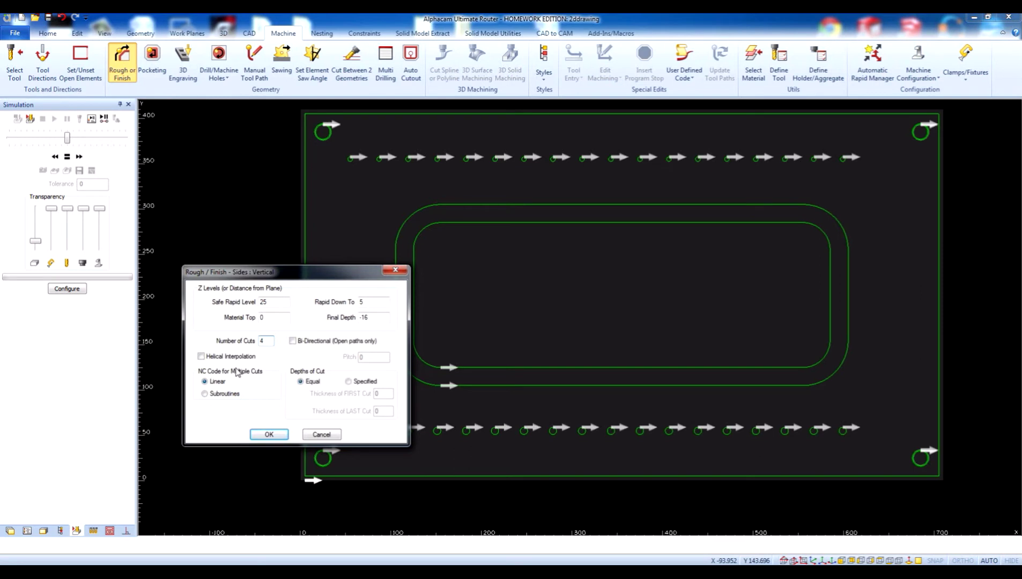
{"action": "left_click", "coordinate": [263, 433]}
{"action": "left_click", "coordinate": [209, 380]}
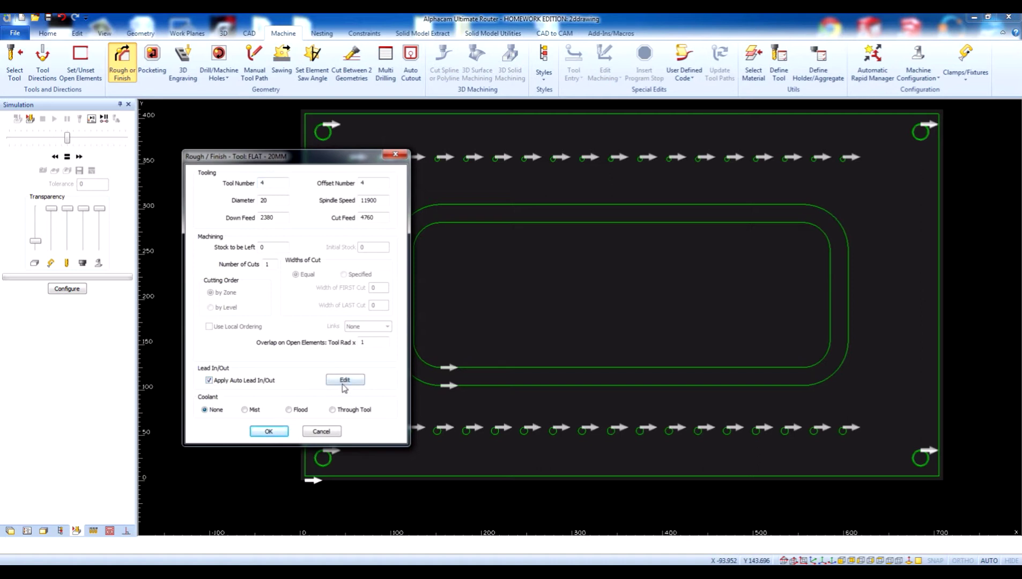
Step: Set a sloping line lead-in at 0° approach angle, copy it to the lead-out, and confirm
{"action": "left_click", "coordinate": [345, 380]}
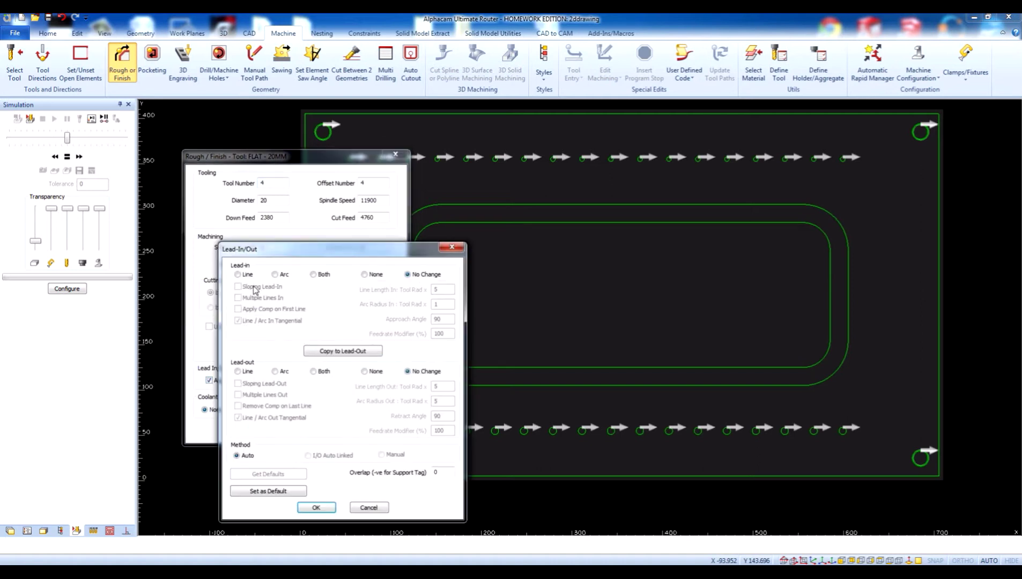
{"action": "left_click", "coordinate": [238, 275]}
{"action": "left_click", "coordinate": [238, 286]}
{"action": "left_click", "coordinate": [449, 320]}
{"action": "left_click_drag", "start_coordinate": [448, 320], "coordinate": [431, 320]}
{"action": "type", "text": "0"}
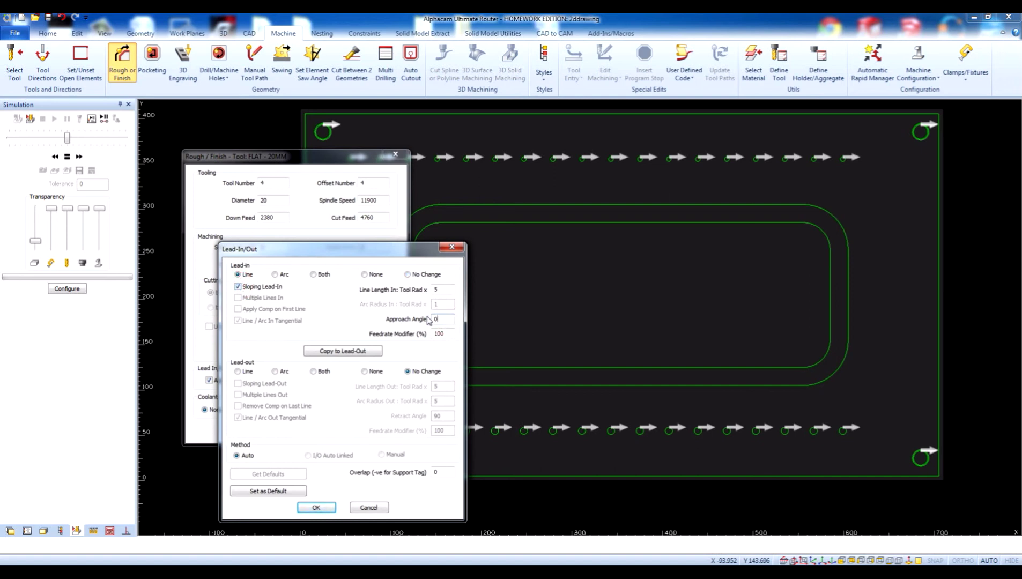
{"action": "left_click", "coordinate": [337, 355]}
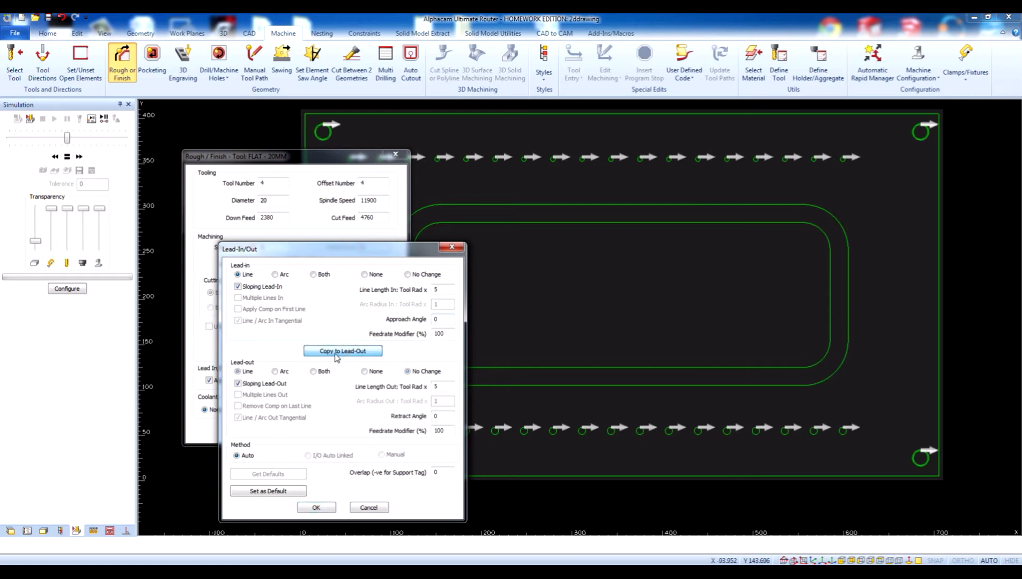
{"action": "left_click", "coordinate": [318, 508]}
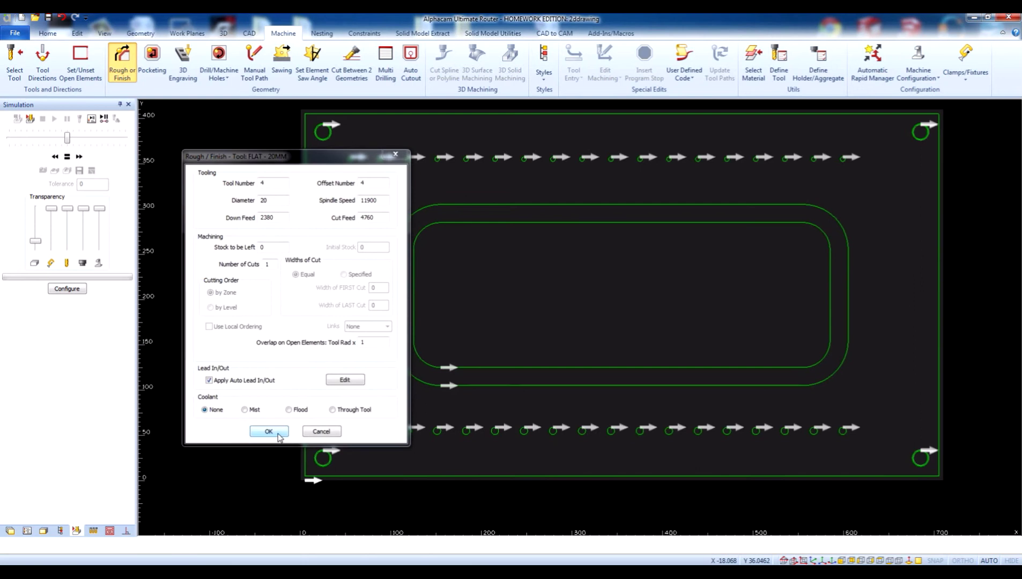
{"action": "left_click", "coordinate": [278, 435]}
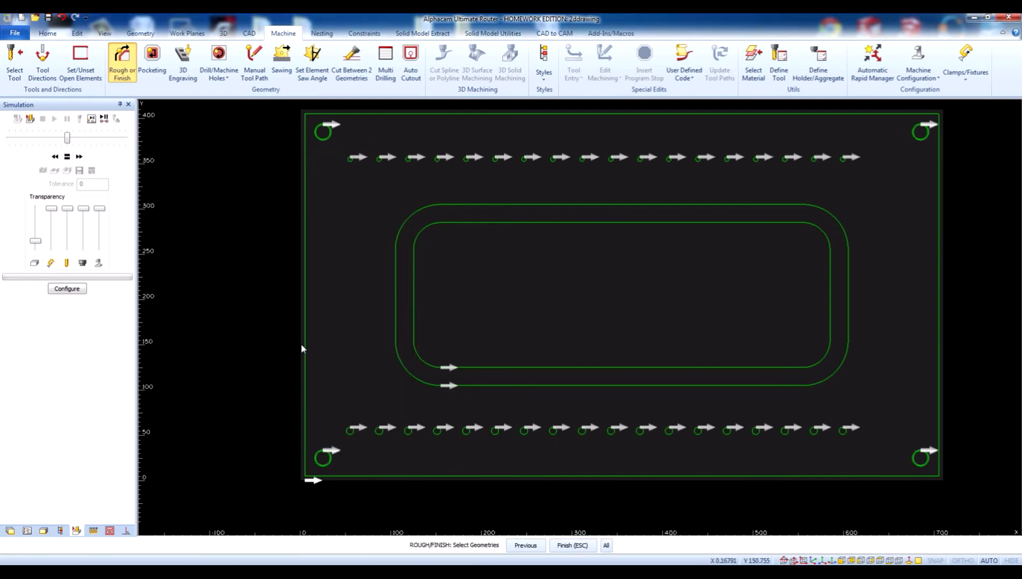
Step: Apply the finish pass to the outer panel outline and inspect the toolpath in isometric view
{"action": "left_click", "coordinate": [305, 355]}
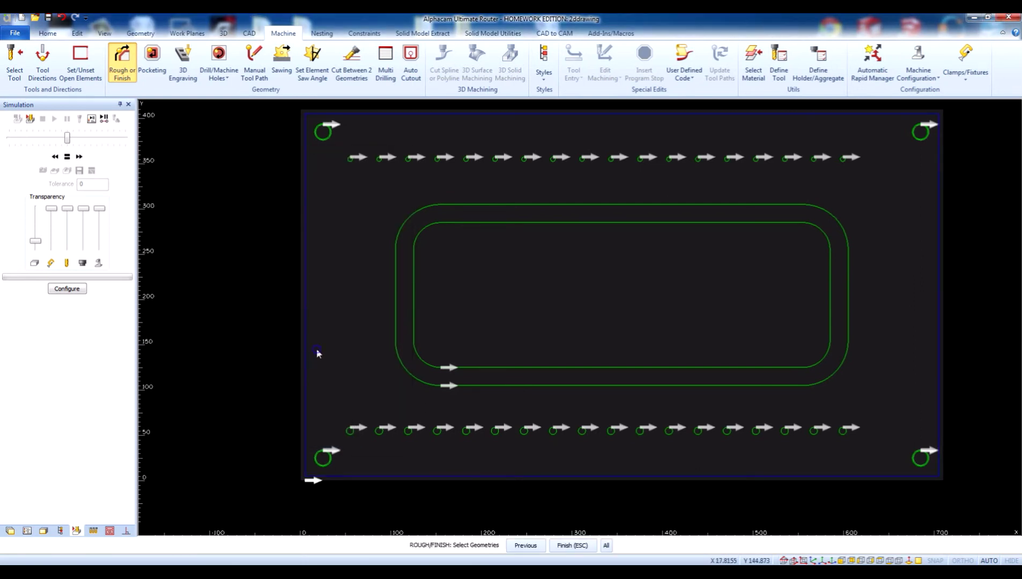
{"action": "key", "text": "Escape"}
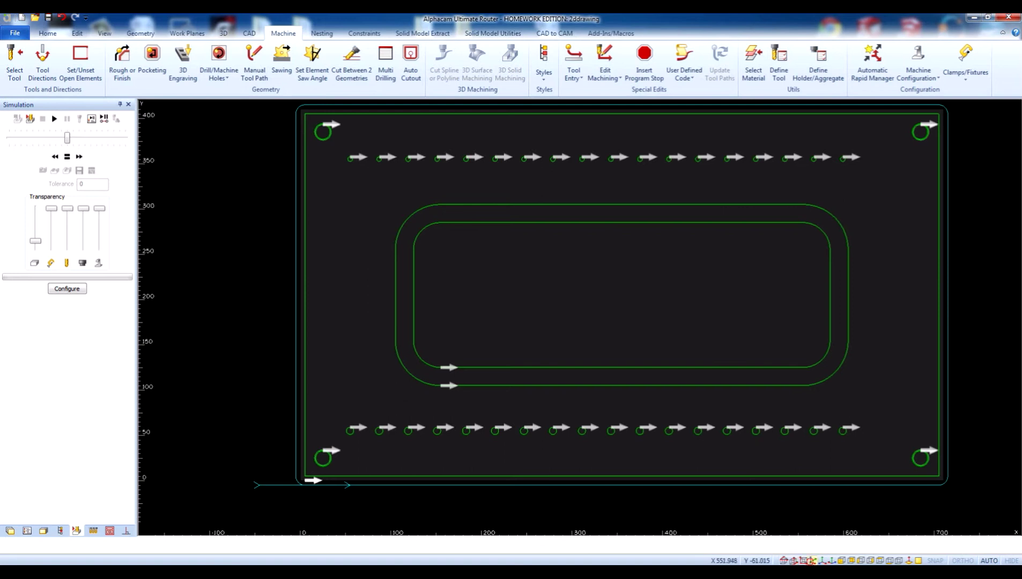
{"action": "left_click", "coordinate": [812, 561]}
{"action": "scroll", "coordinate": [178, 335], "scroll_direction": "up", "scroll_amount": 2}
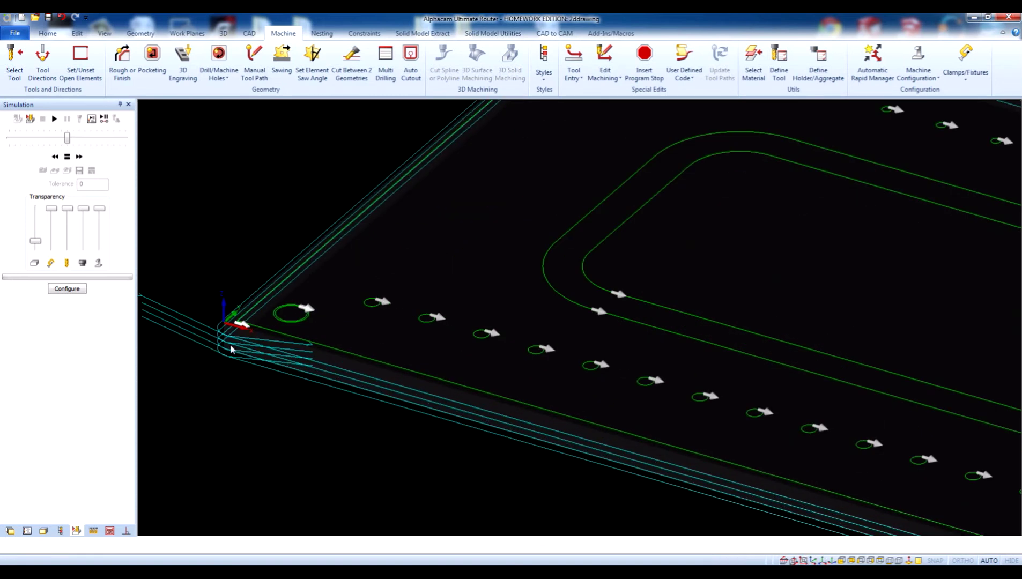
{"action": "scroll", "coordinate": [328, 382], "scroll_direction": "down", "scroll_amount": 2}
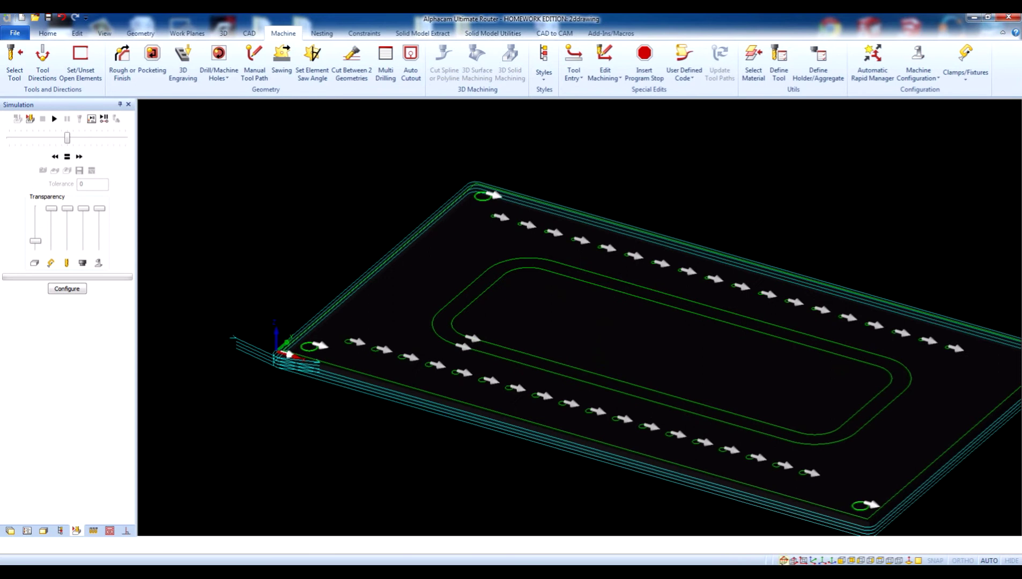
{"action": "left_click", "coordinate": [783, 560]}
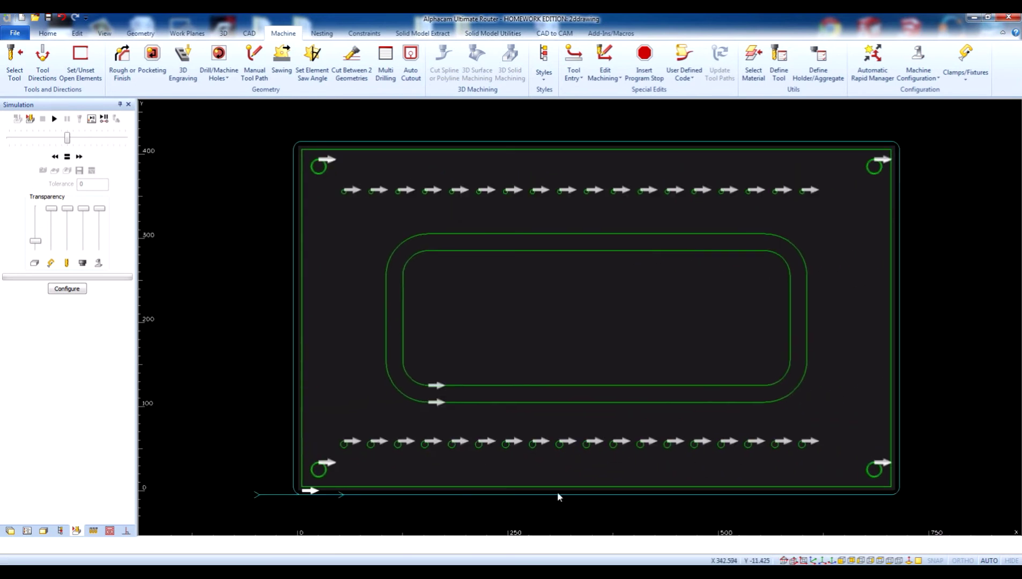
Step: Move the outline's start point to mid-bottom edge and show the Operations tree
{"action": "left_click", "coordinate": [77, 34]}
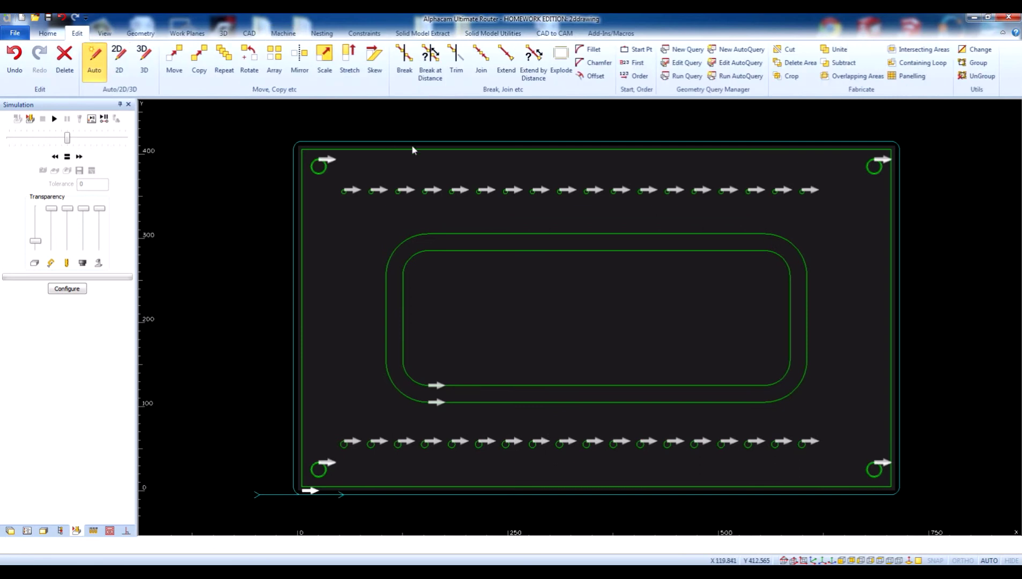
{"action": "left_click", "coordinate": [635, 49]}
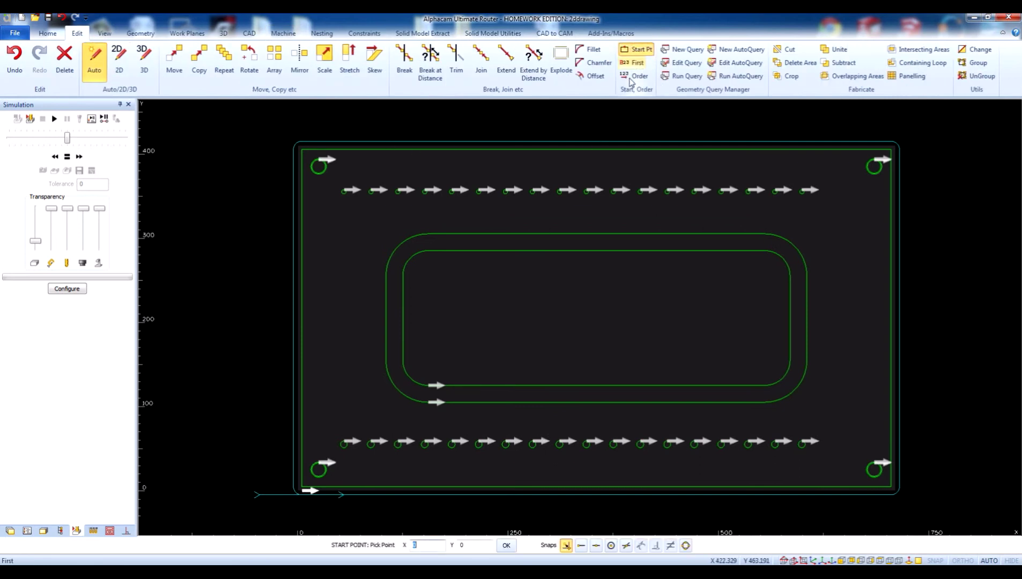
{"action": "left_click", "coordinate": [597, 487]}
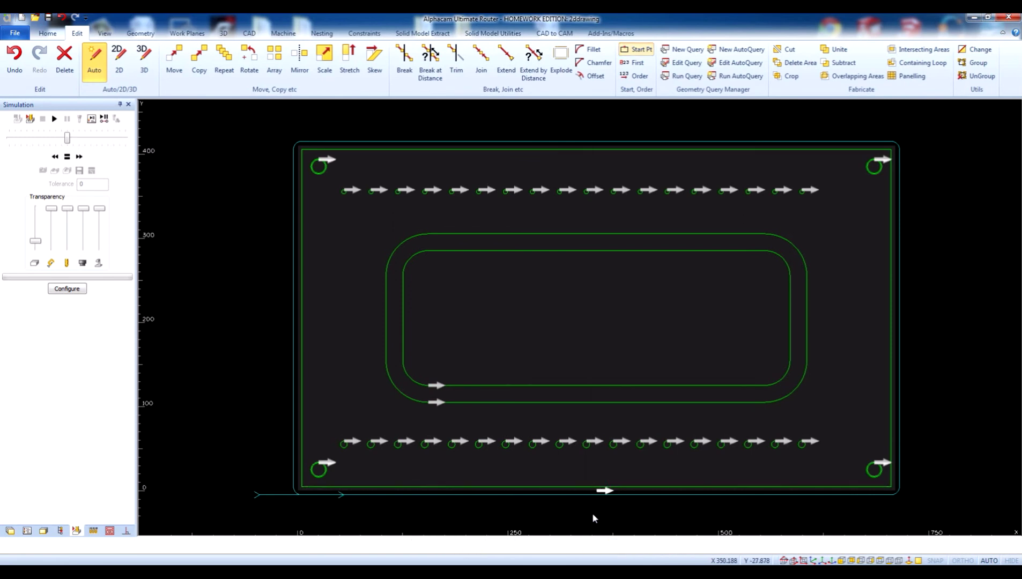
{"action": "left_click", "coordinate": [27, 530]}
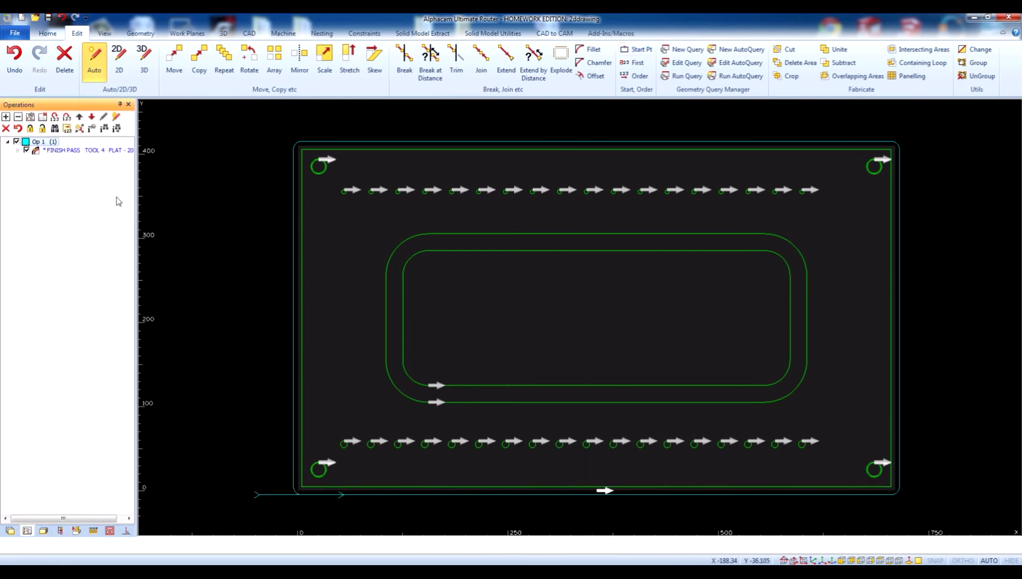
Step: Update FINISH PASS so its lead starts mid-way along the panel's bottom edge
{"action": "right_click", "coordinate": [60, 155]}
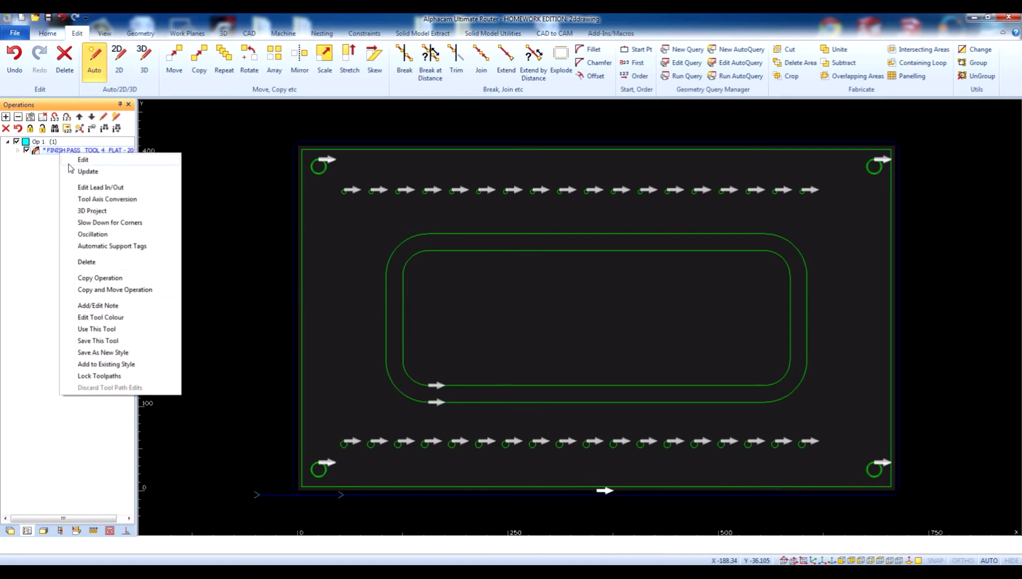
{"action": "left_click", "coordinate": [88, 172]}
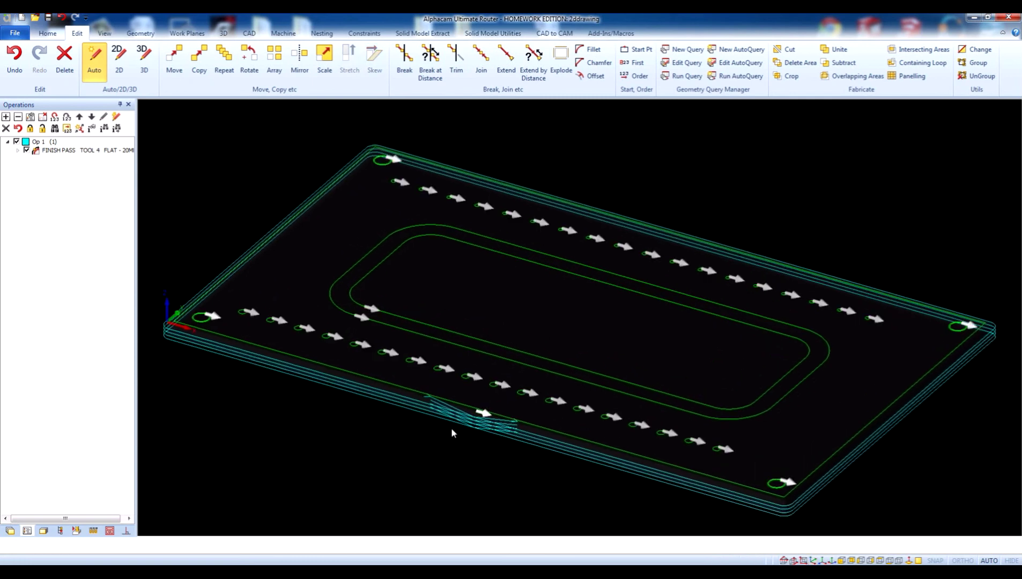
{"action": "scroll", "coordinate": [448, 419], "scroll_direction": "up", "scroll_amount": 5}
{"action": "scroll", "coordinate": [472, 410], "scroll_direction": "down", "scroll_amount": 3}
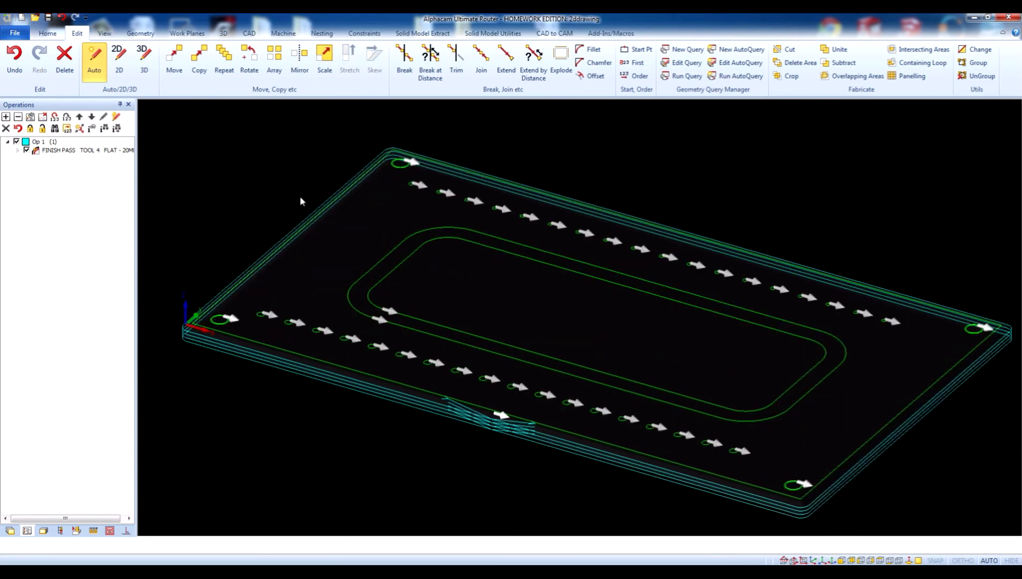
{"action": "right_click", "coordinate": [591, 167]}
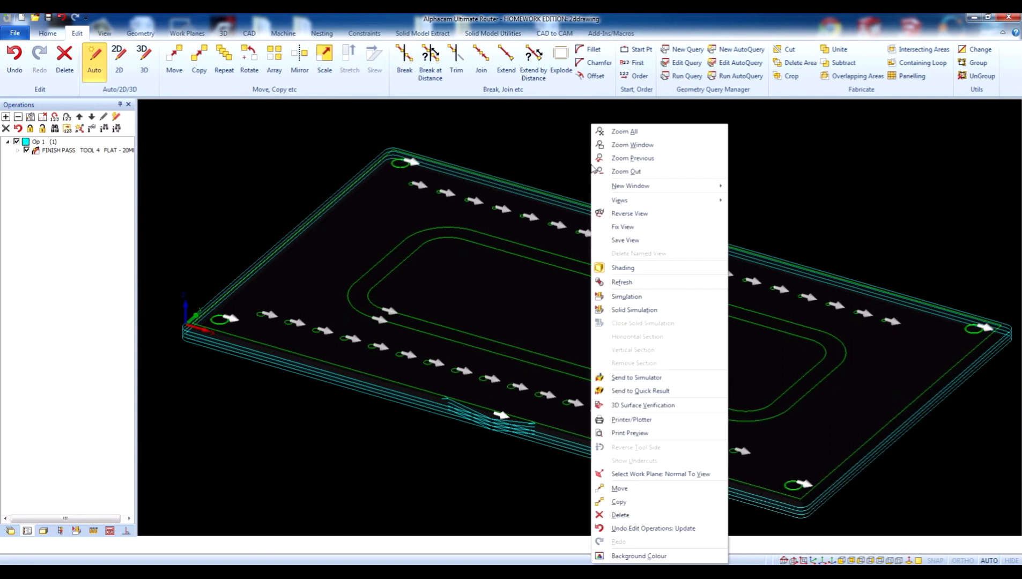
{"action": "left_click", "coordinate": [626, 309]}
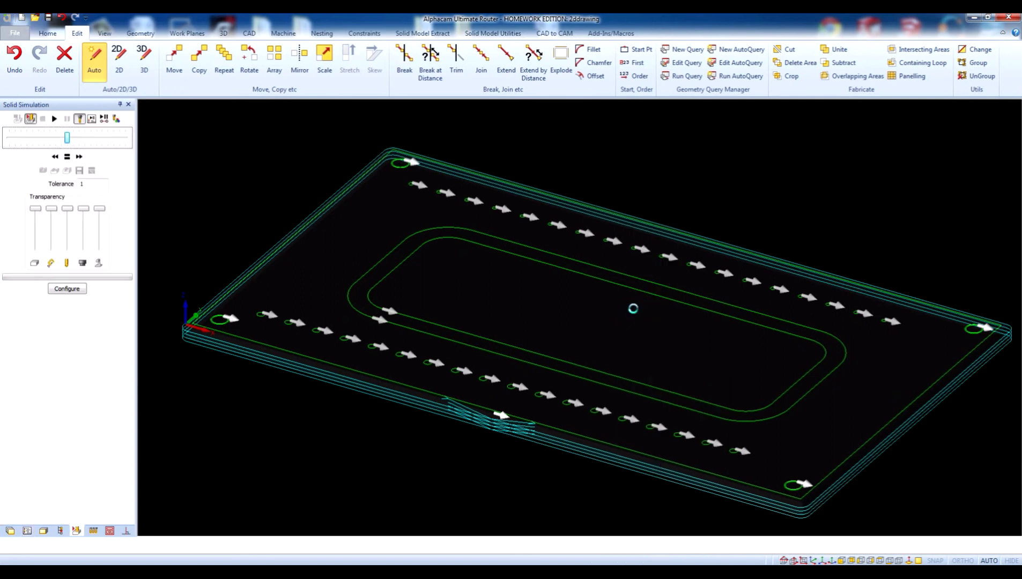
{"action": "left_click", "coordinate": [54, 118]}
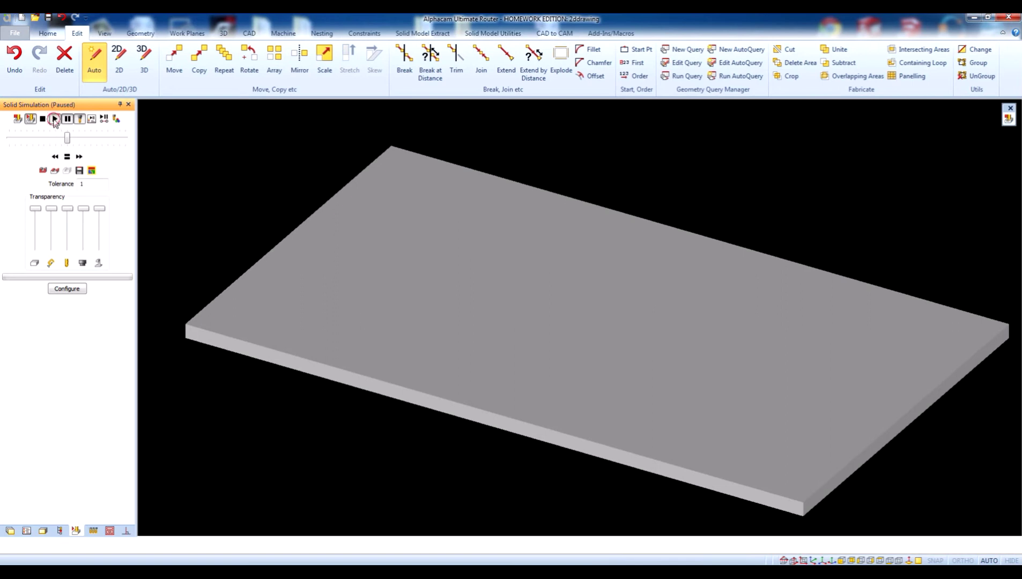
{"action": "left_click_drag", "start_coordinate": [72, 139], "coordinate": [100, 139]}
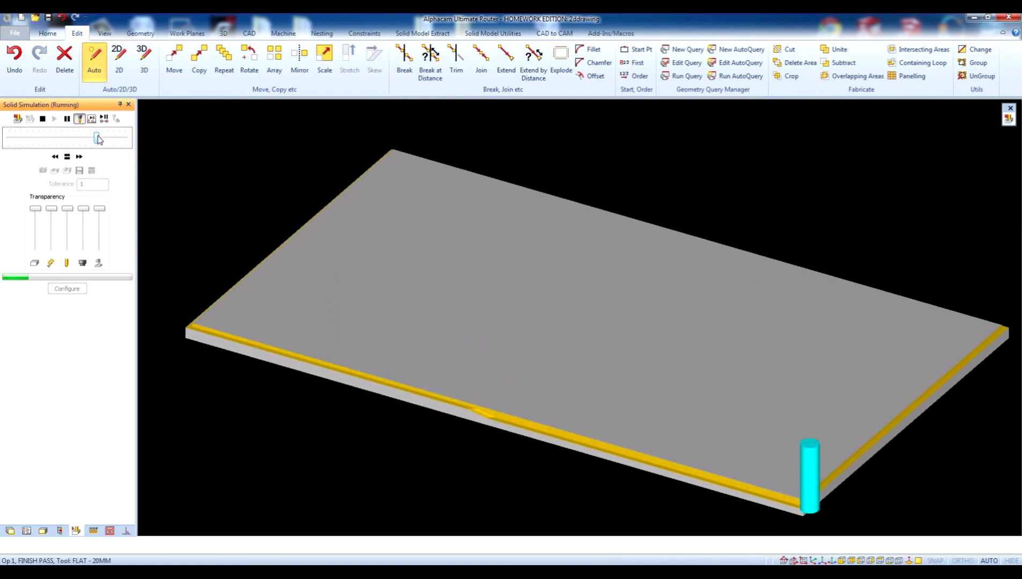
{"action": "left_click_drag", "start_coordinate": [98, 139], "coordinate": [118, 139]}
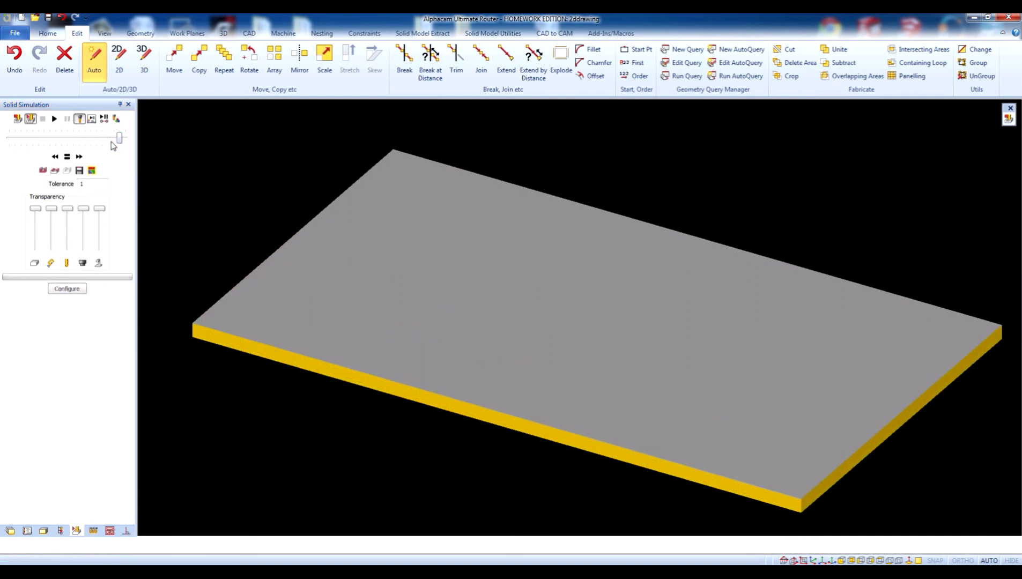
{"action": "left_click", "coordinate": [1007, 120]}
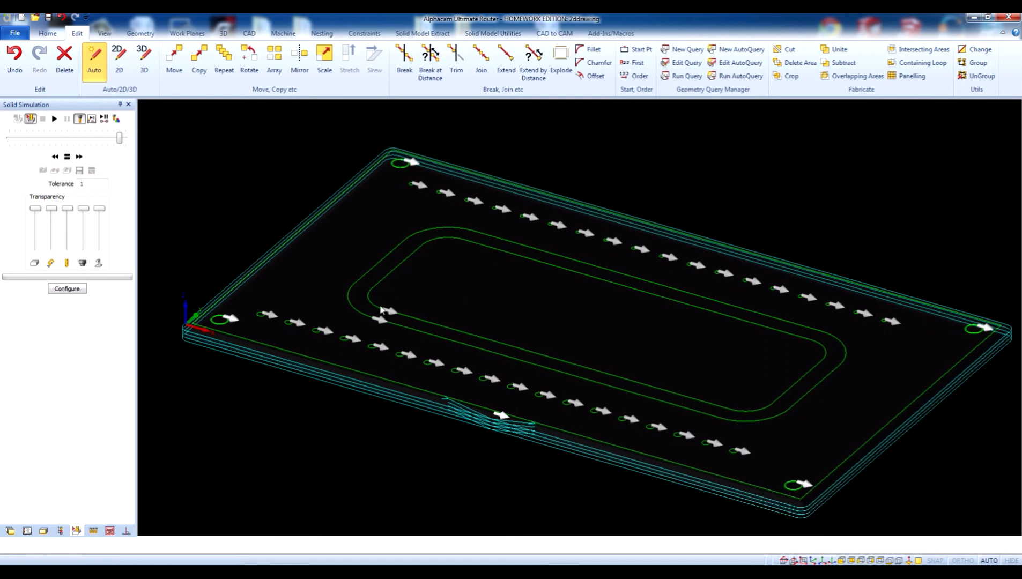
{"action": "left_click", "coordinate": [25, 530]}
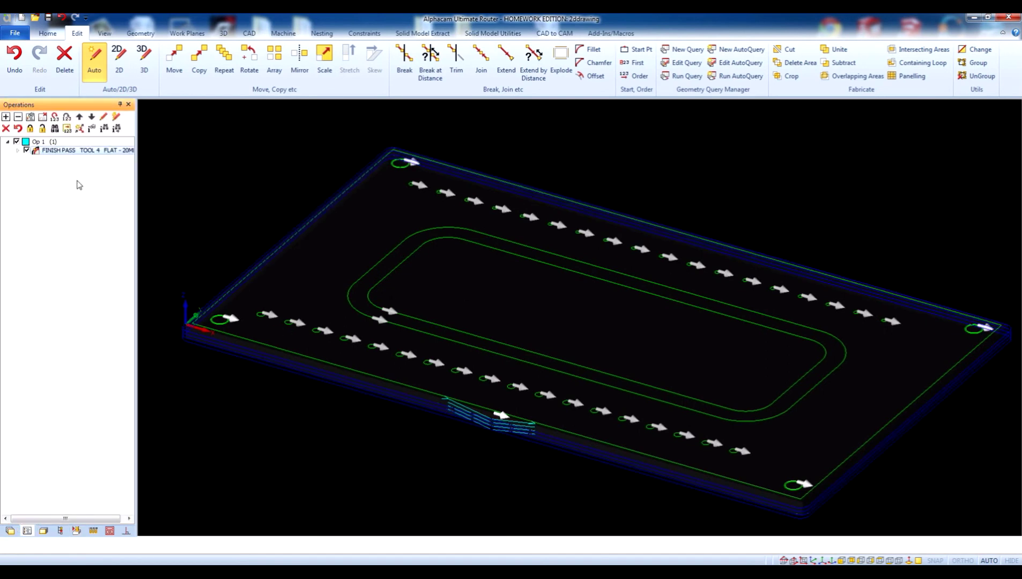
Step: Give FINISH PASS an arc lead-in of radius 5 at 90°, copied to the lead-out
{"action": "right_click", "coordinate": [65, 155]}
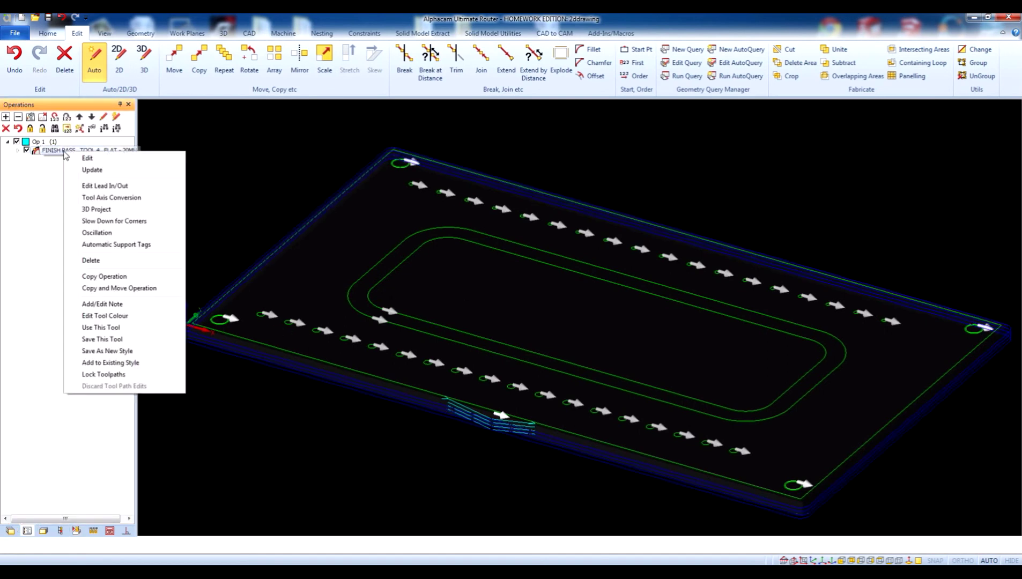
{"action": "left_click", "coordinate": [86, 186]}
{"action": "left_click", "coordinate": [54, 76]}
{"action": "left_click", "coordinate": [18, 88]}
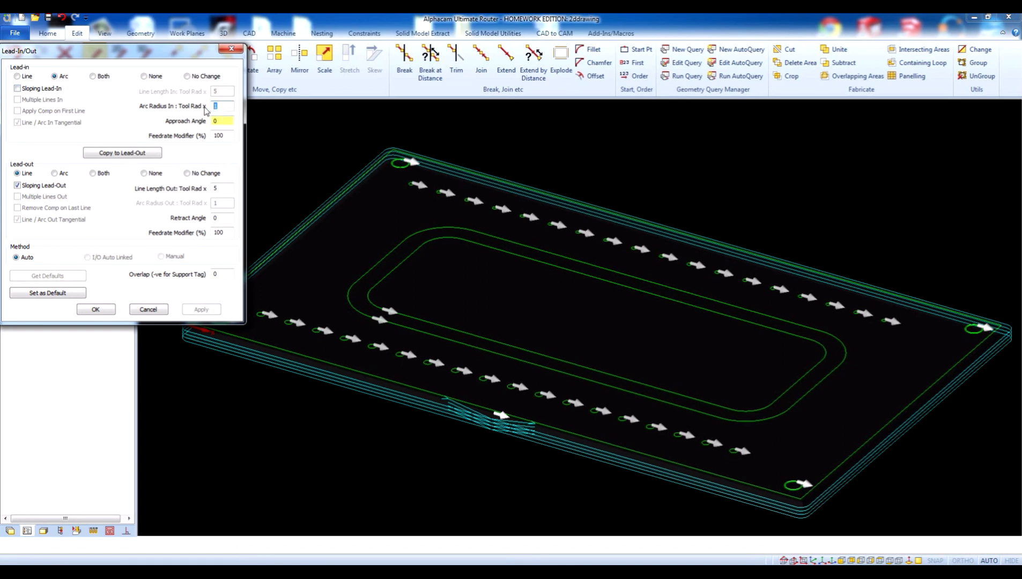
{"action": "type", "text": "5"}
{"action": "key", "text": "Tab"}
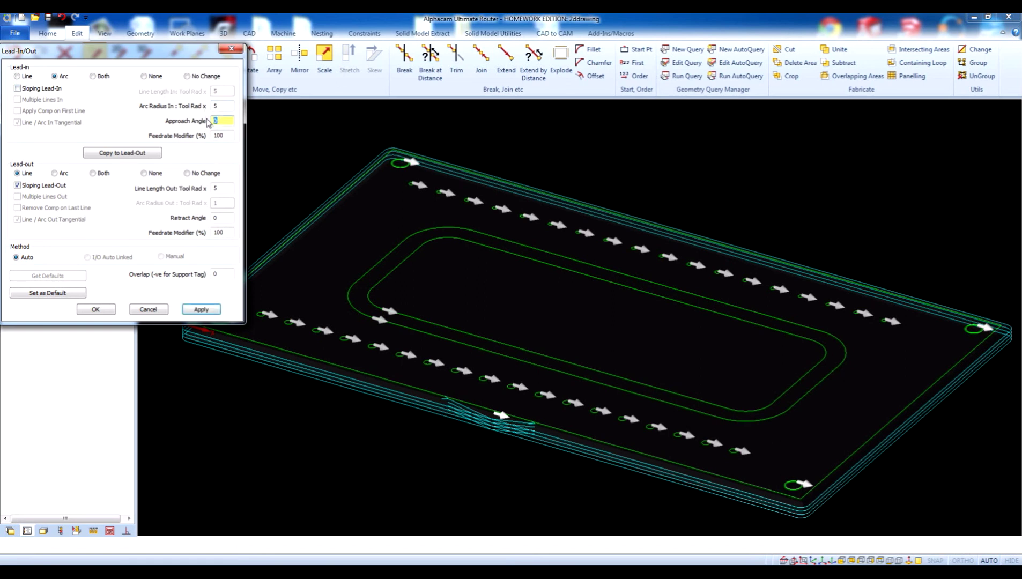
{"action": "type", "text": "9"}
{"action": "left_click", "coordinate": [138, 156]}
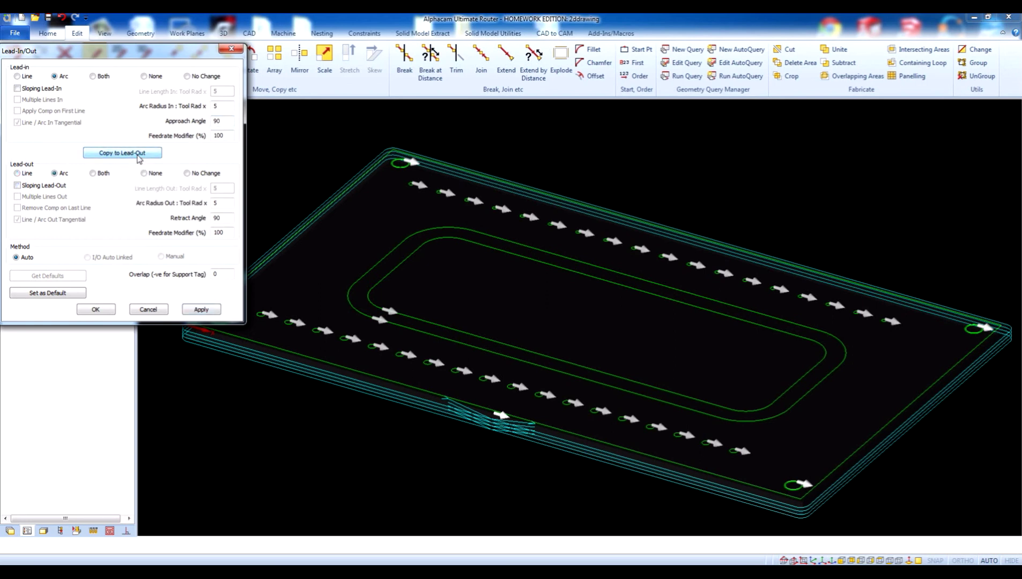
{"action": "left_click", "coordinate": [200, 305]}
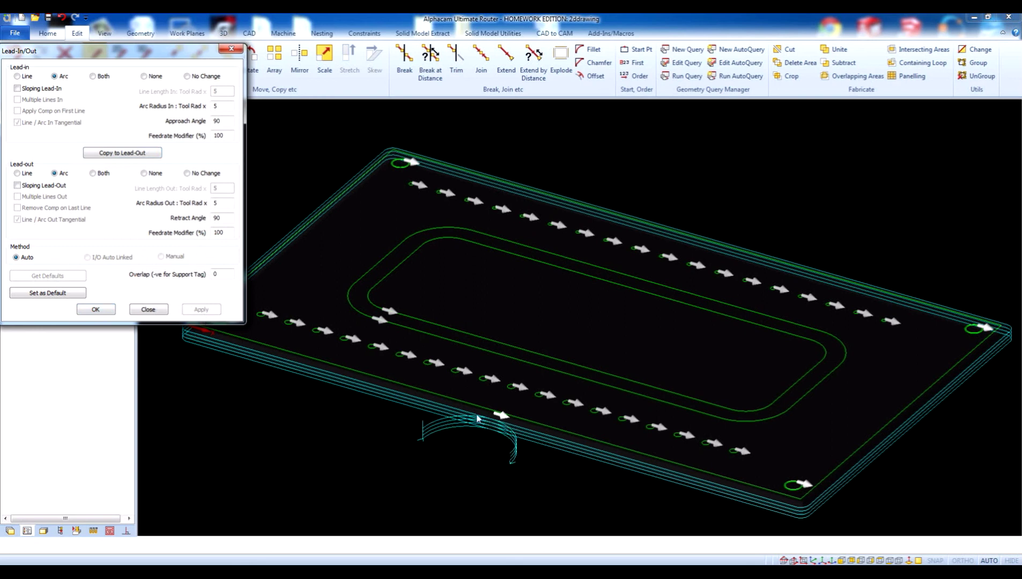
Step: Set the finish pass lead overlap to 10 and confirm the lead settings
{"action": "double_click", "coordinate": [213, 274]}
{"action": "type", "text": "0"}
{"action": "left_click", "coordinate": [201, 310]}
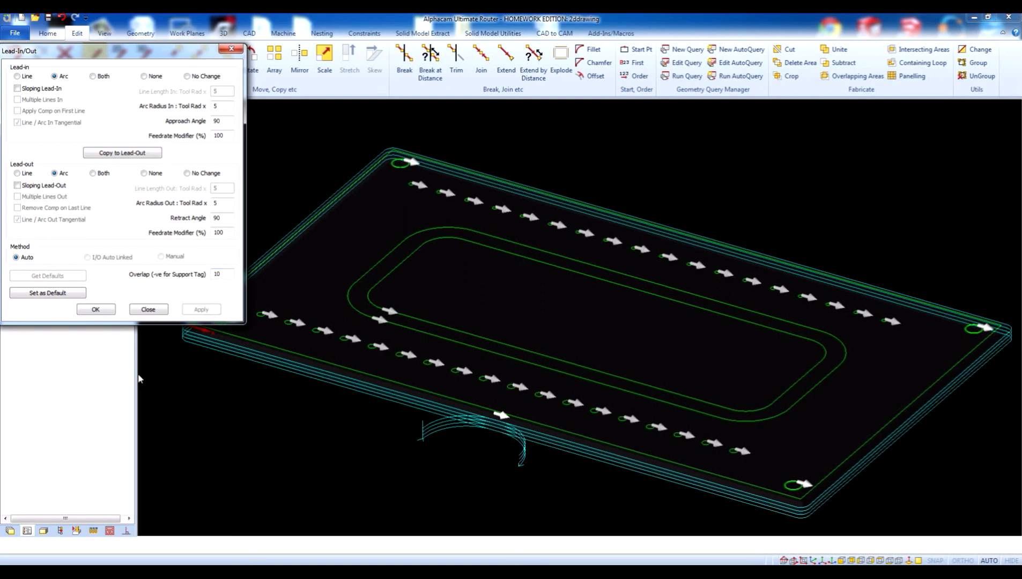
{"action": "left_click", "coordinate": [107, 315]}
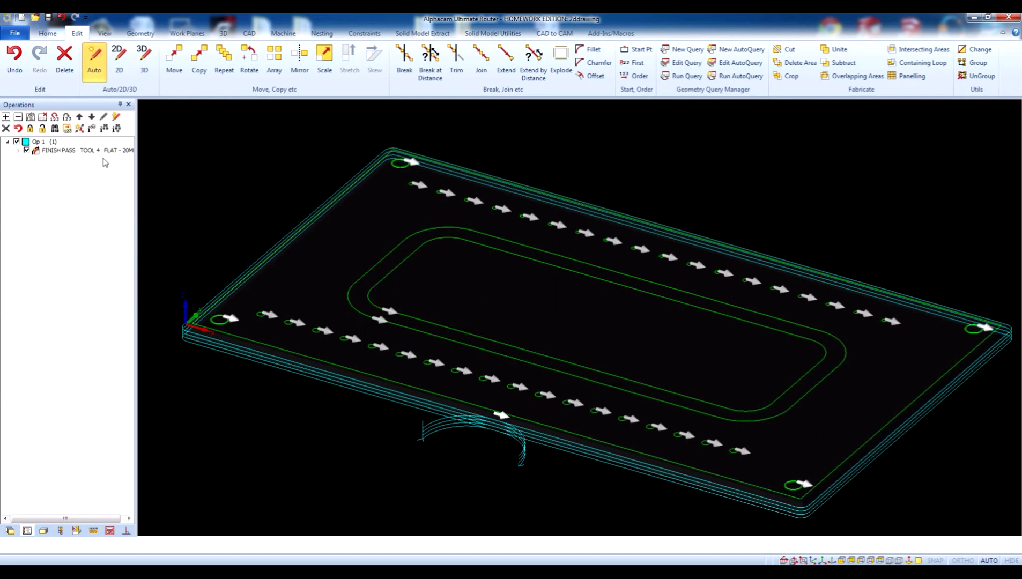
Step: Solid-simulate the arc-lead finish pass at slowed speed, then close the simulation
{"action": "right_click", "coordinate": [209, 155]}
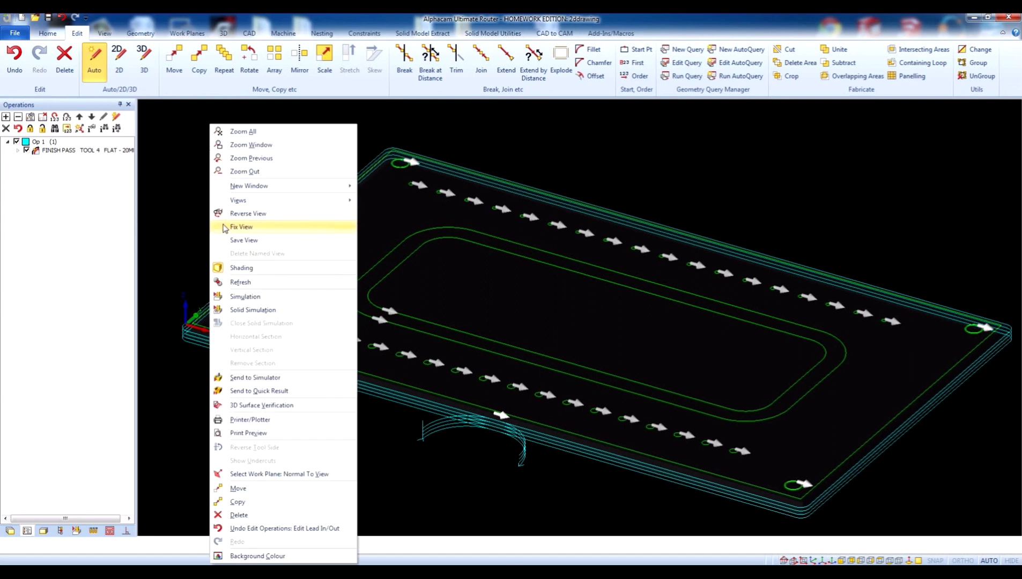
{"action": "left_click", "coordinate": [243, 311]}
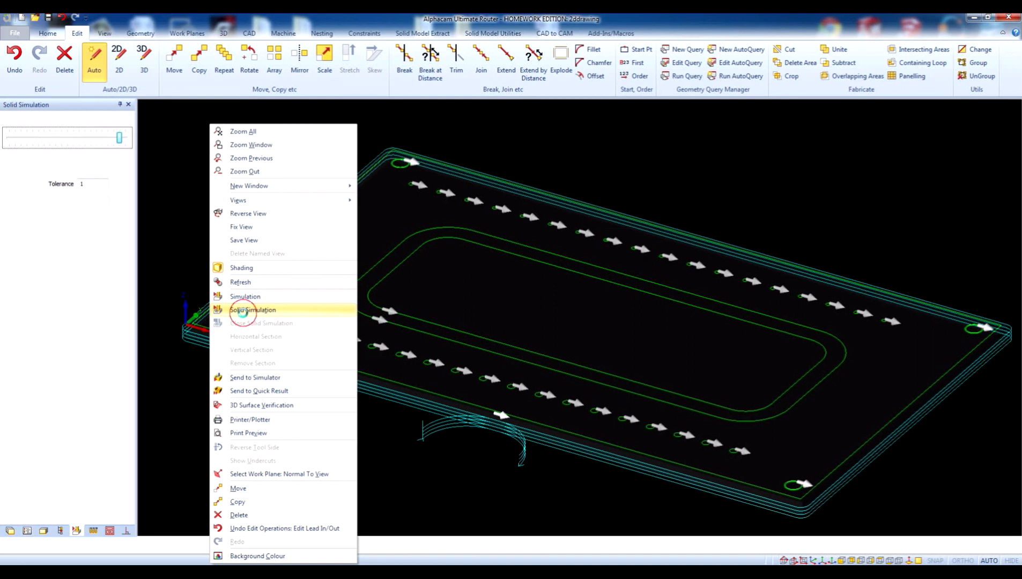
{"action": "left_click", "coordinate": [55, 119]}
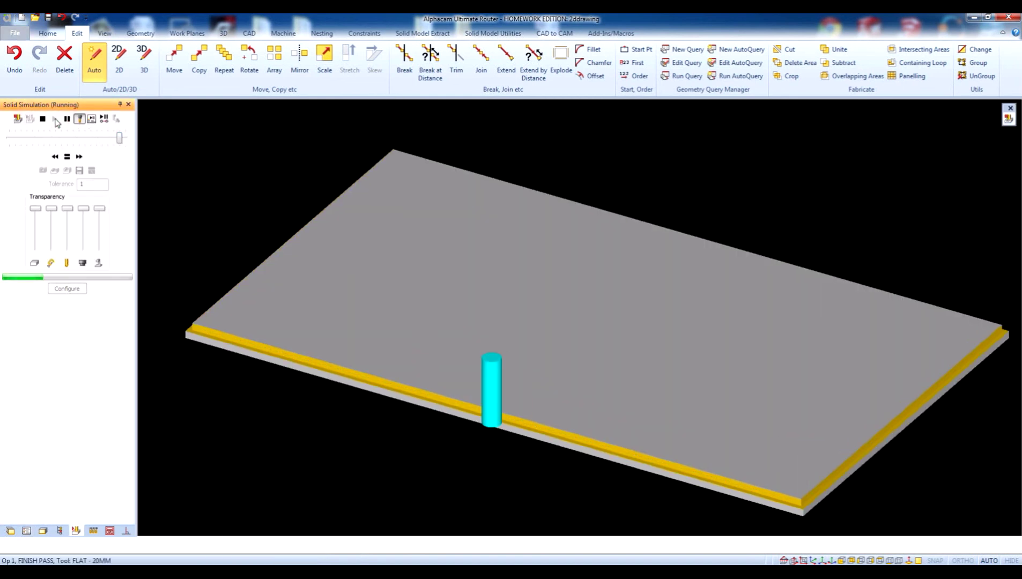
{"action": "left_click_drag", "start_coordinate": [119, 138], "coordinate": [74, 138]}
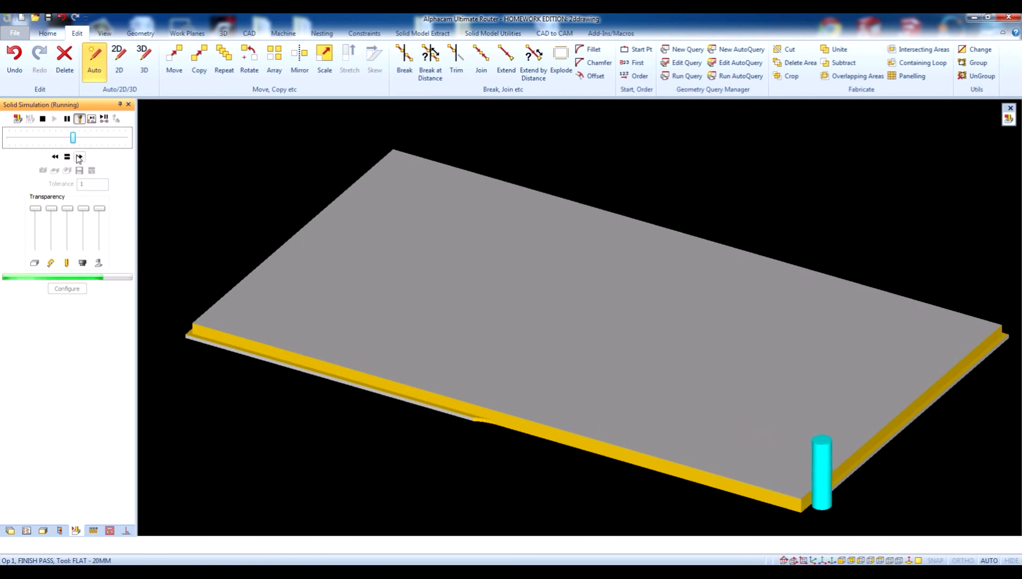
{"action": "left_click", "coordinate": [17, 121]}
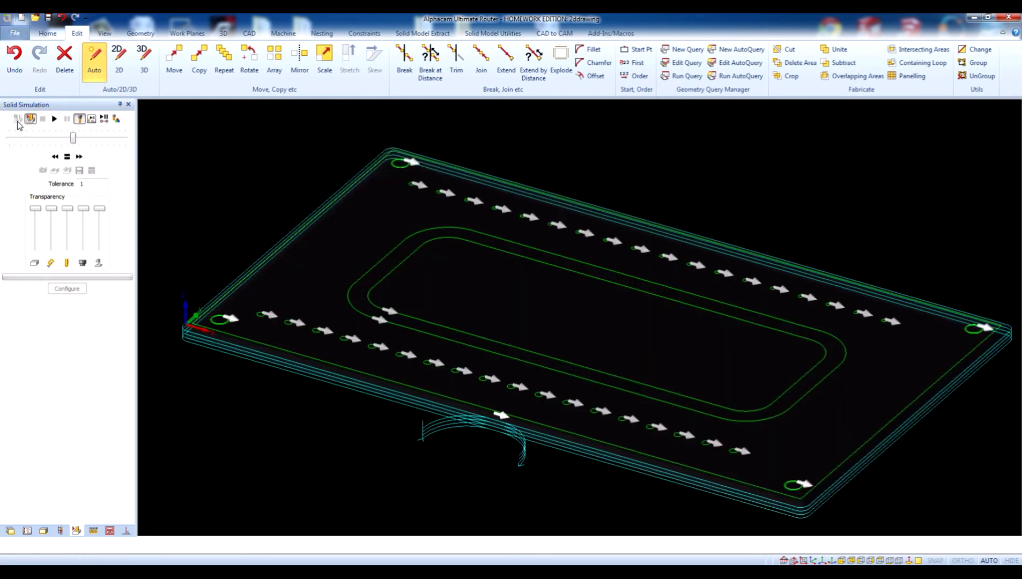
Step: Show the Operations list again with the FINISH PASS operation deselected
{"action": "left_click", "coordinate": [27, 531]}
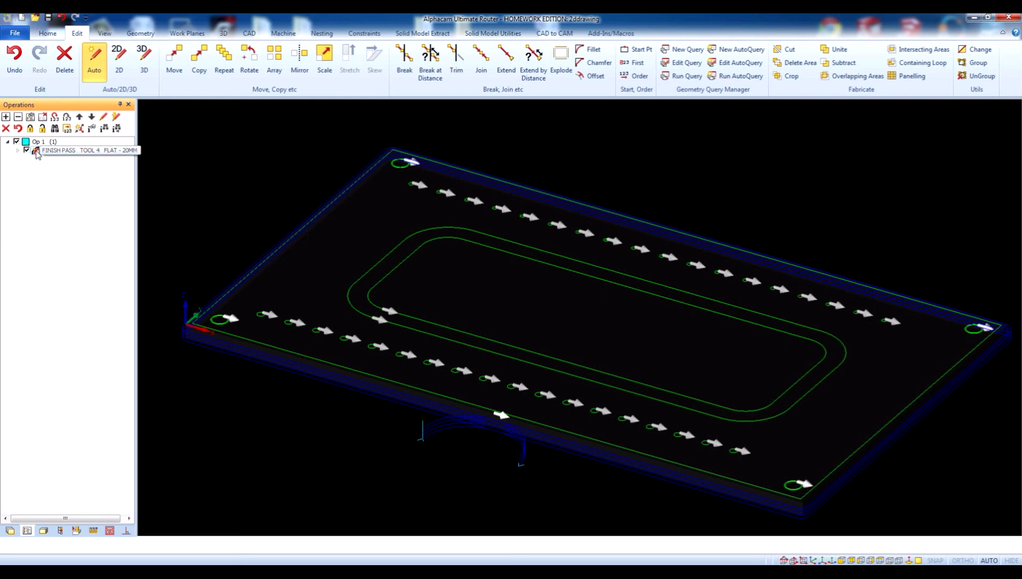
{"action": "left_click", "coordinate": [228, 156]}
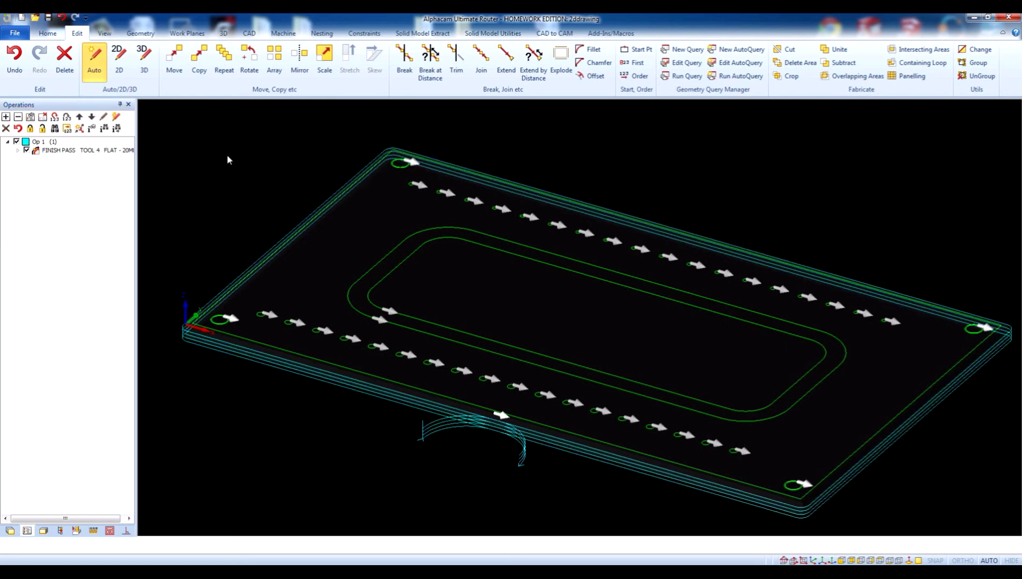